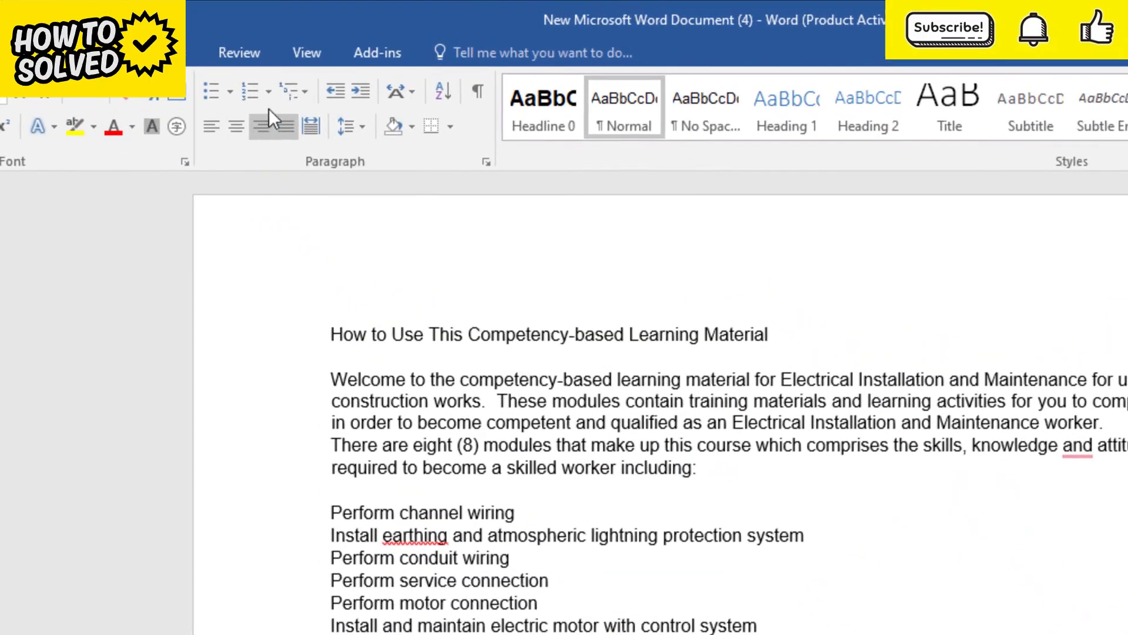
Step: Start defining a new multilevel list with the full options shown and link level 1 to the Heading 1 style
left_click(316, 68)
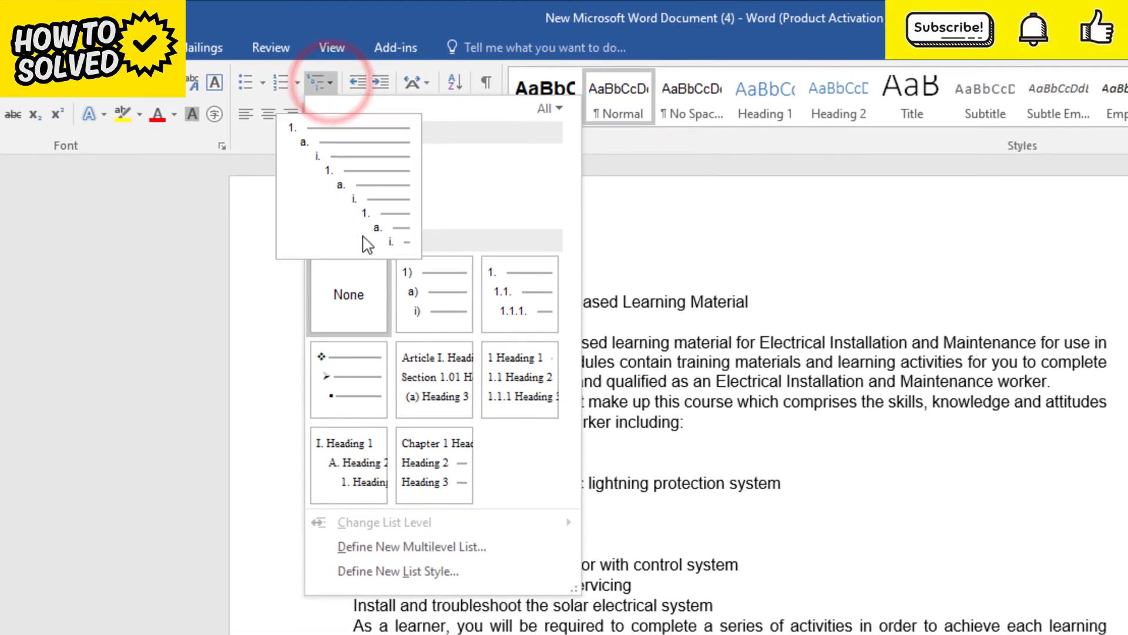
left_click(382, 569)
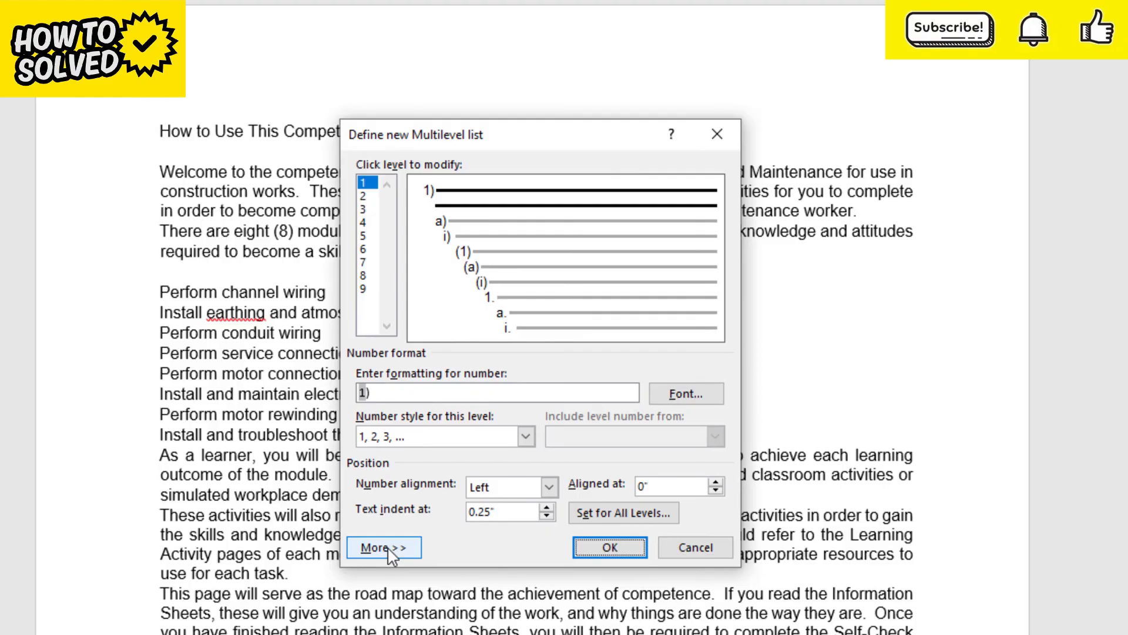
left_click(388, 548)
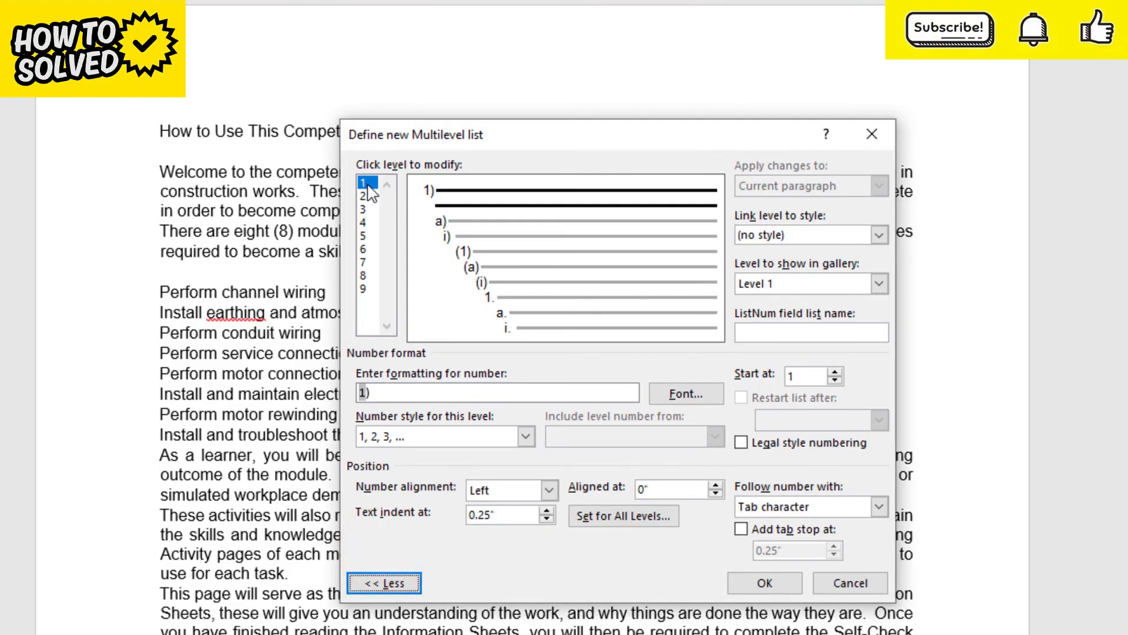
left_click(368, 183)
left_click(881, 235)
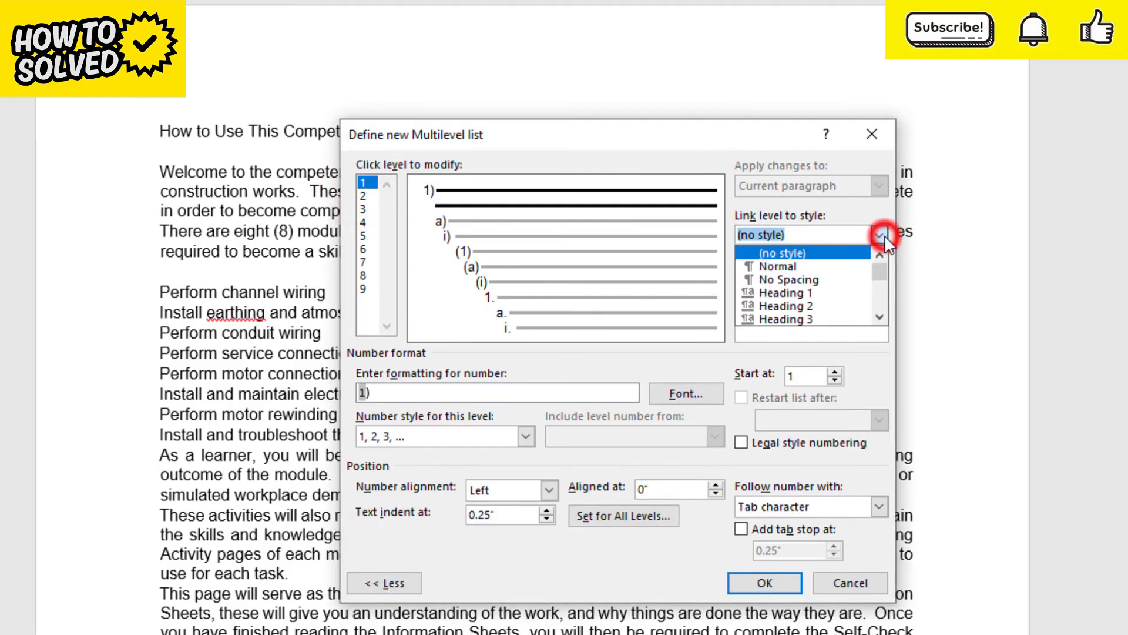
left_click(830, 294)
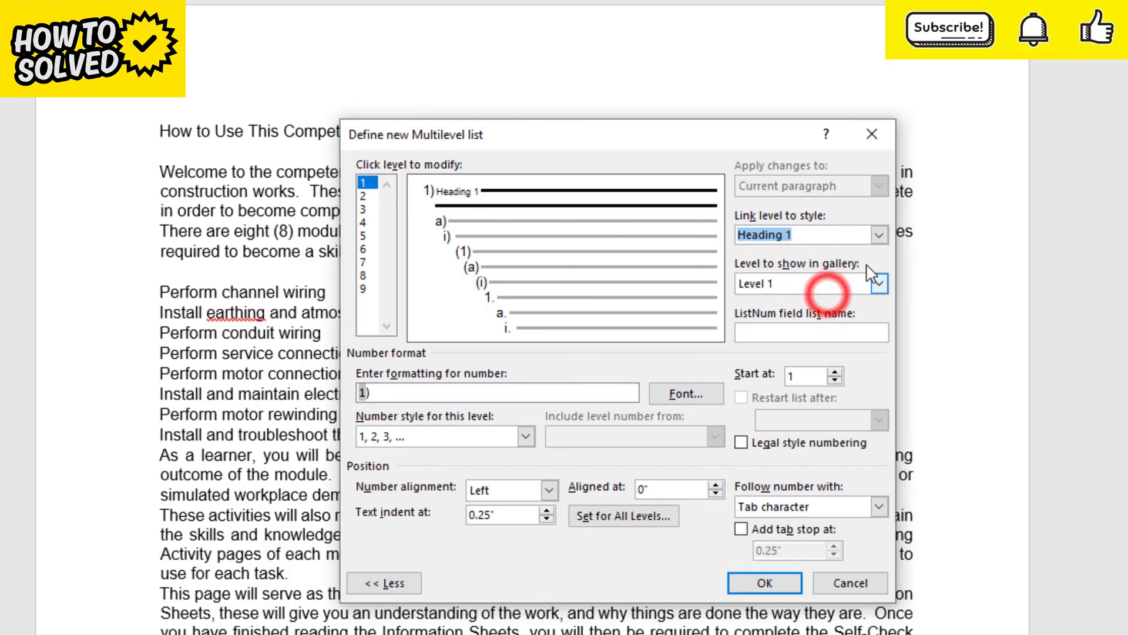
Step: Link list level 2 to the Heading 2 style and set its number style to I, II, III, …
left_click(364, 196)
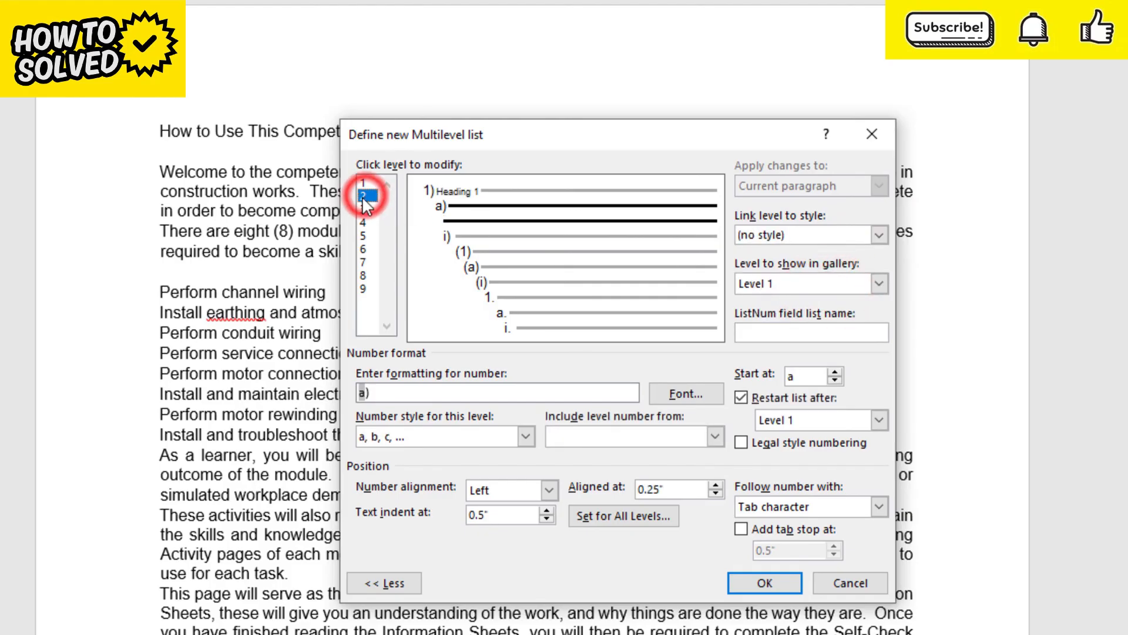
left_click(875, 236)
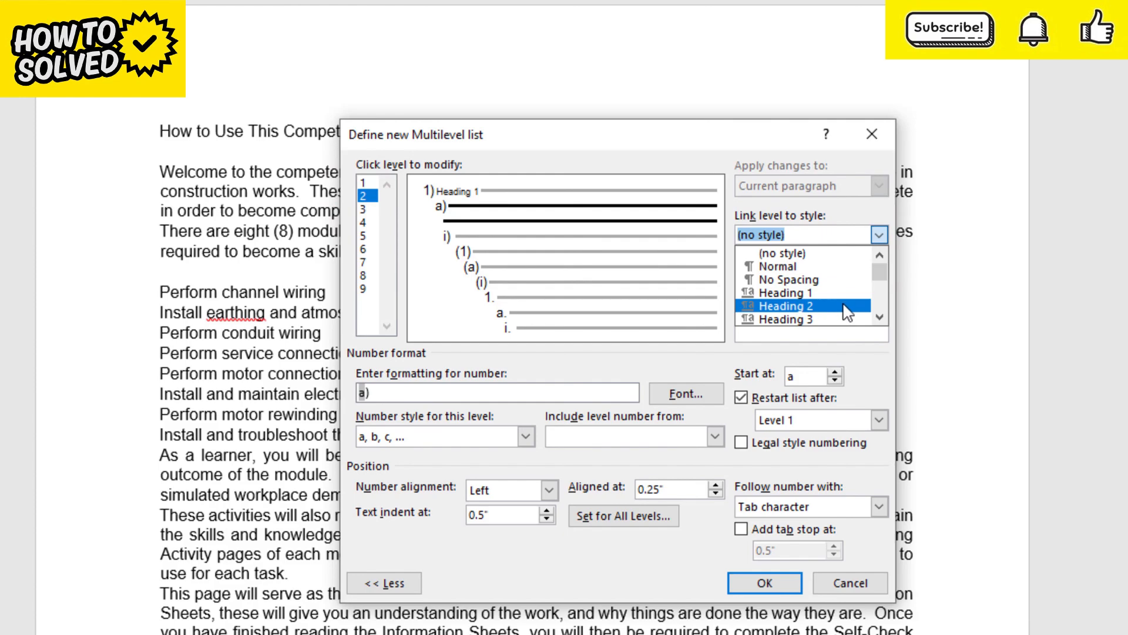
left_click(822, 306)
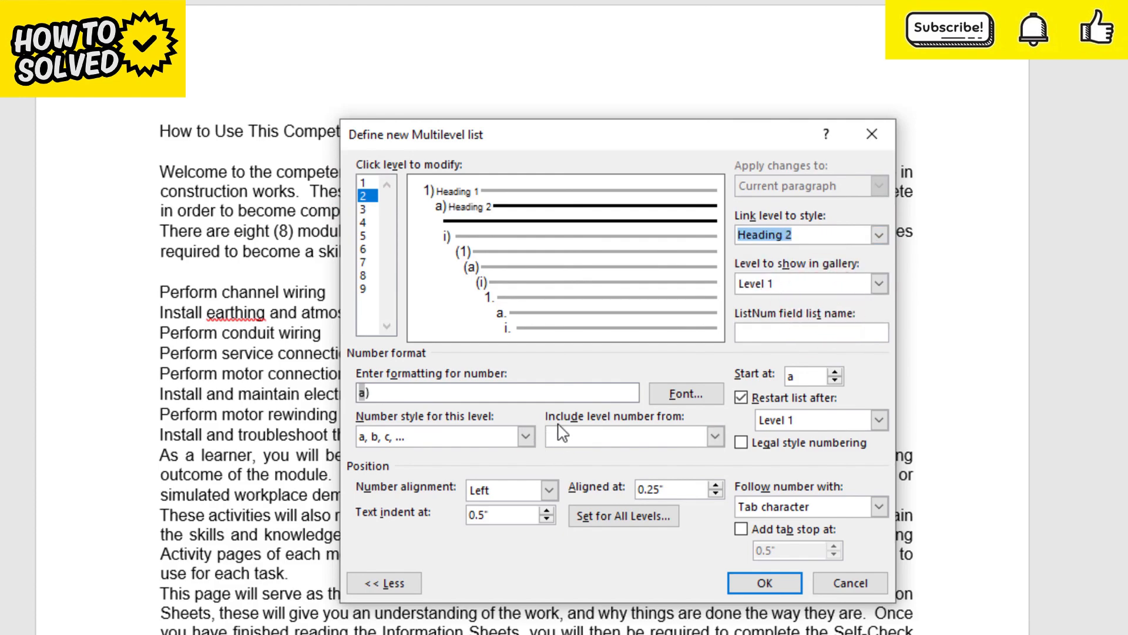
left_click(525, 436)
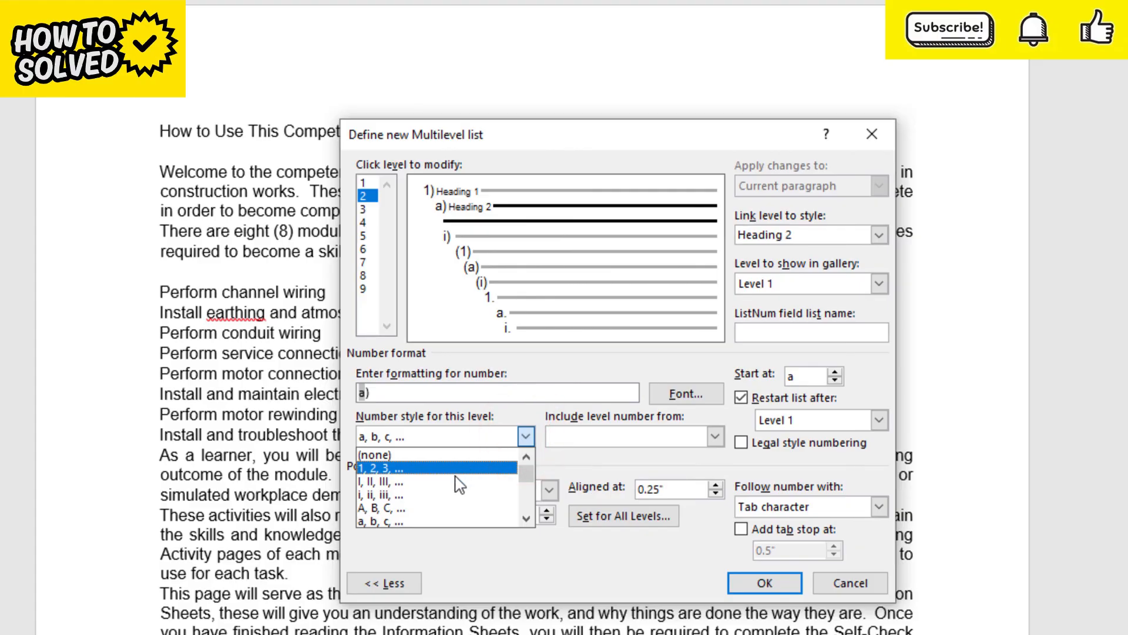
left_click(440, 468)
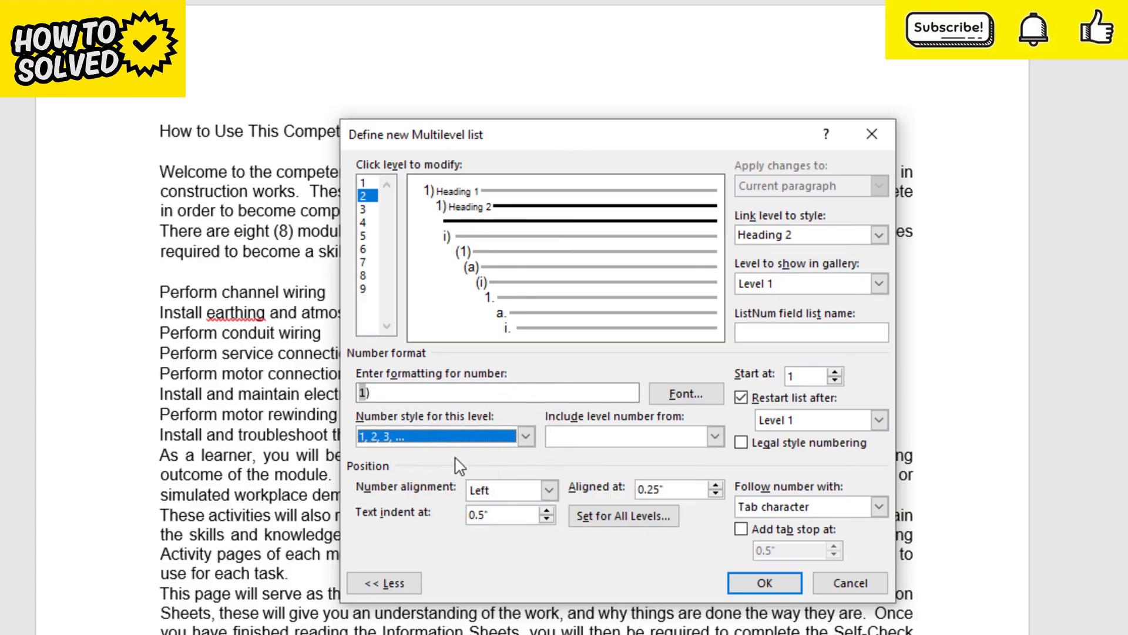
Step: Link list level 3 to Heading 3 with number style i, ii, iii, … and apply the multilevel list definition
left_click(363, 210)
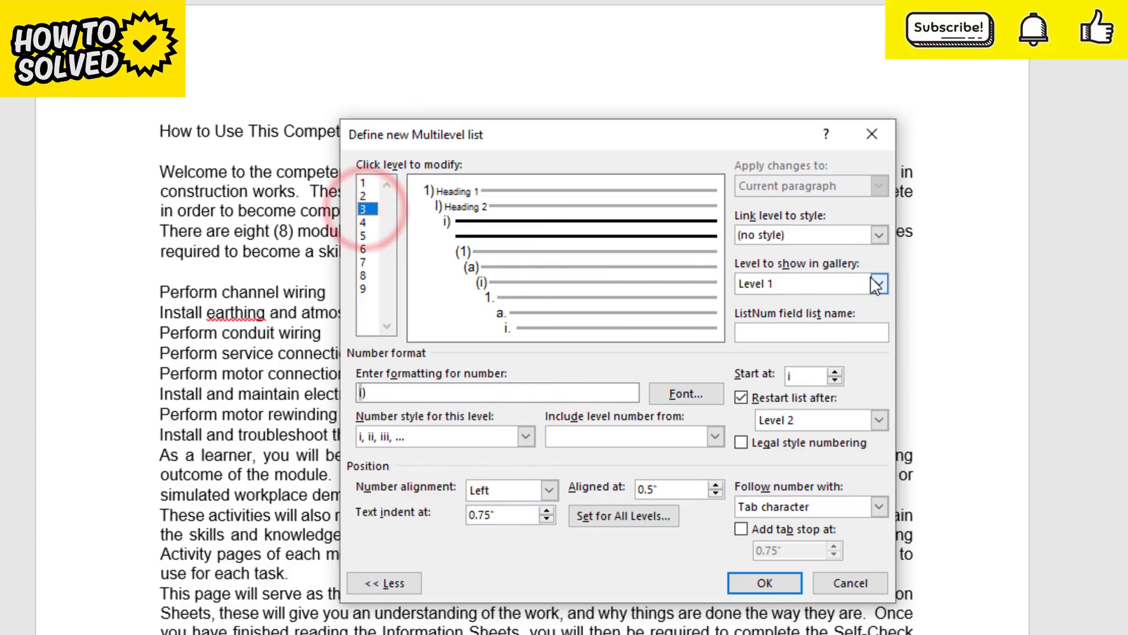
left_click(879, 235)
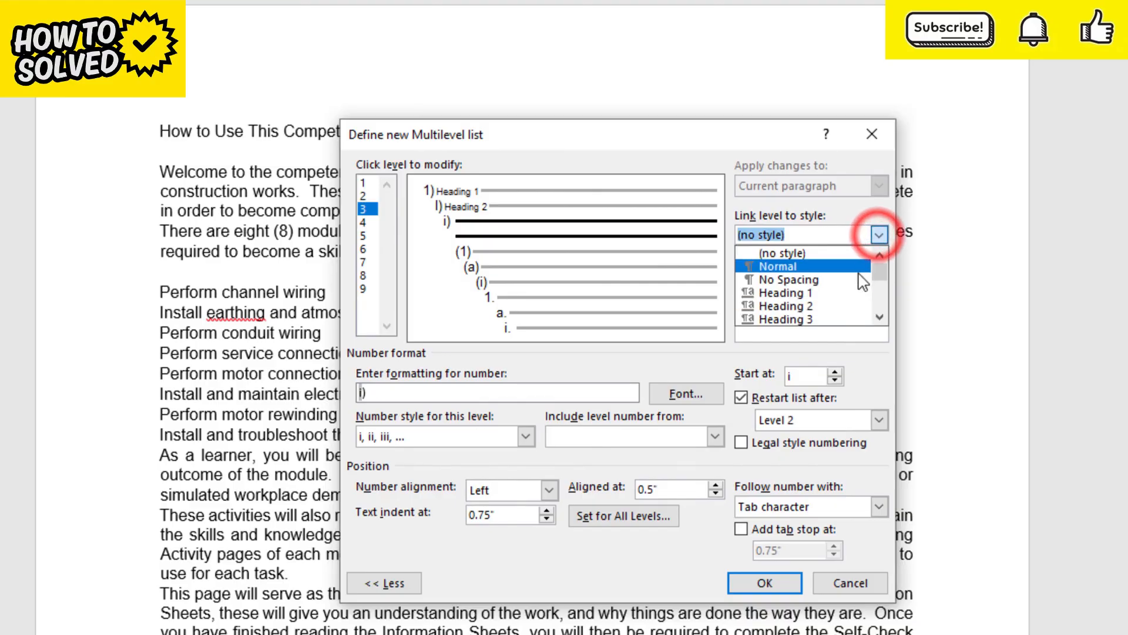
left_click(814, 320)
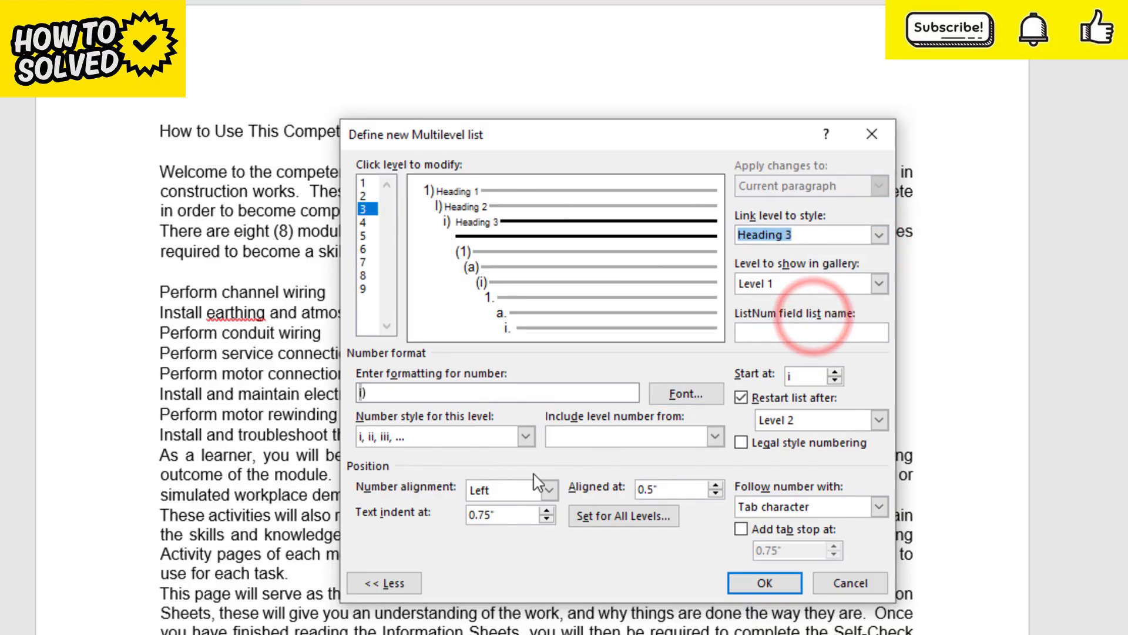
left_click(526, 436)
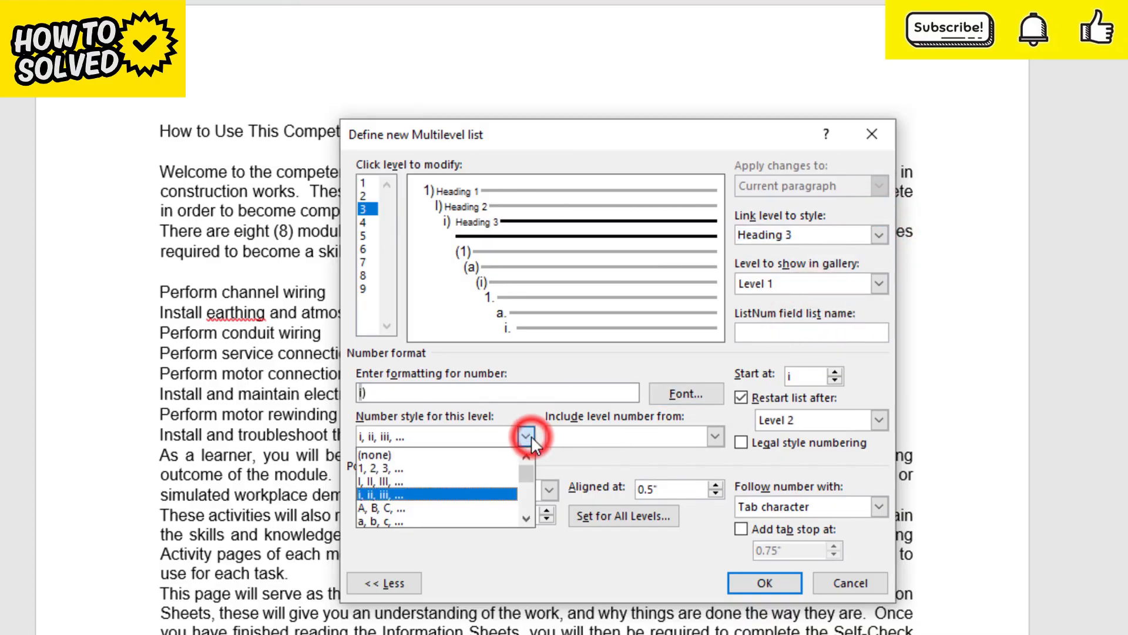
left_click(427, 494)
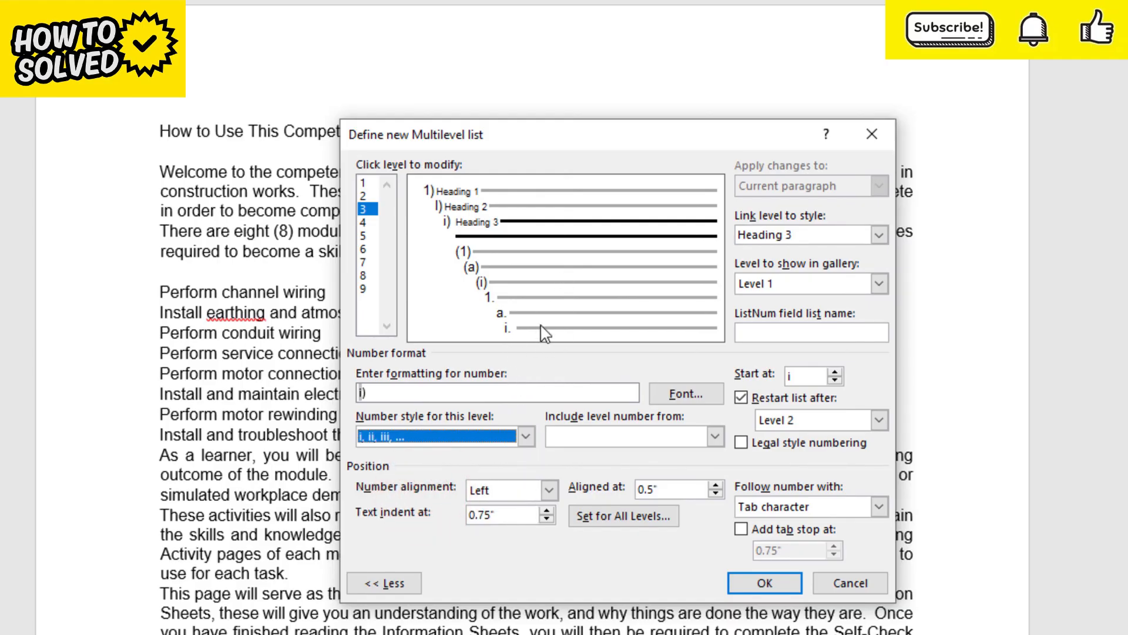
left_click(769, 587)
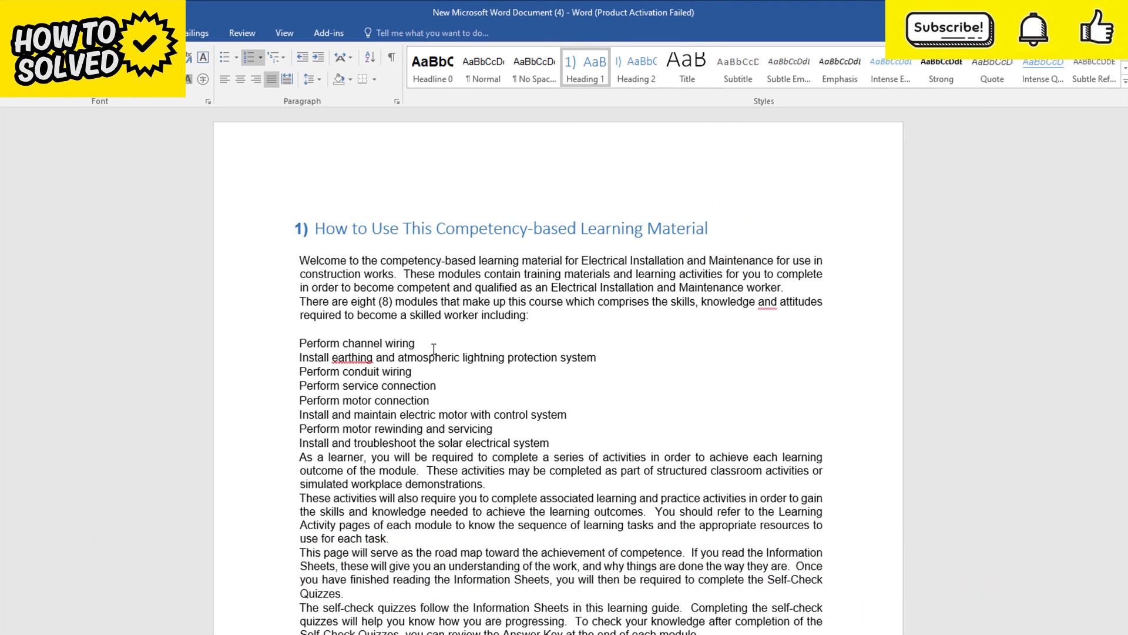
Step: Apply Heading 2 to "Perform channel wiring" and Heading 3 to "Install earthing and atmospheric lightning protection system"
left_click(416, 343)
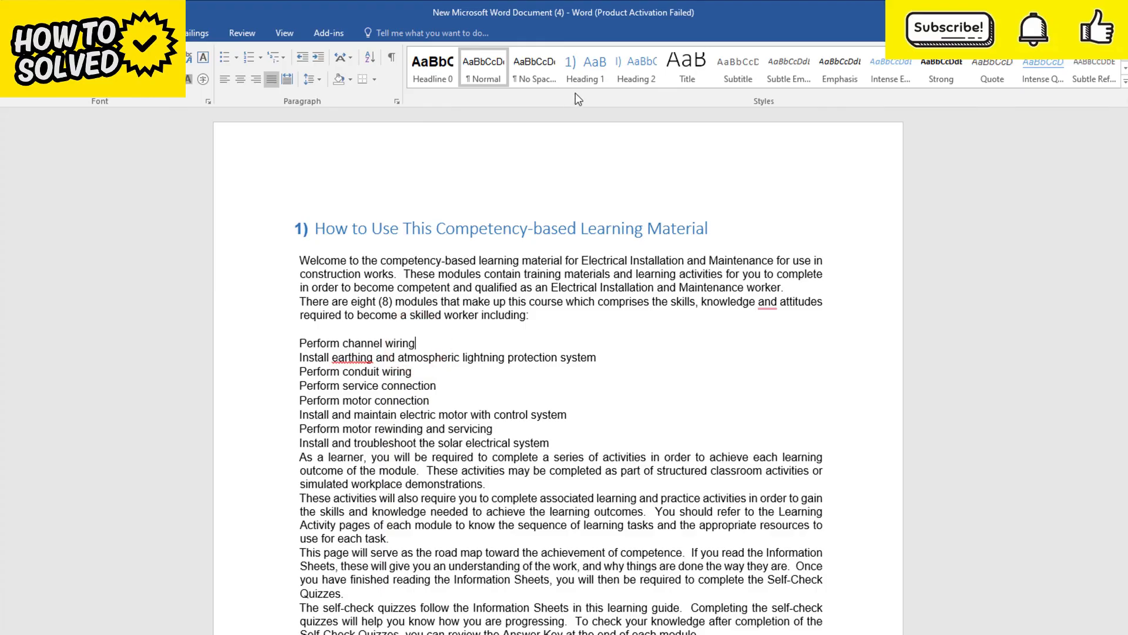
left_click(643, 73)
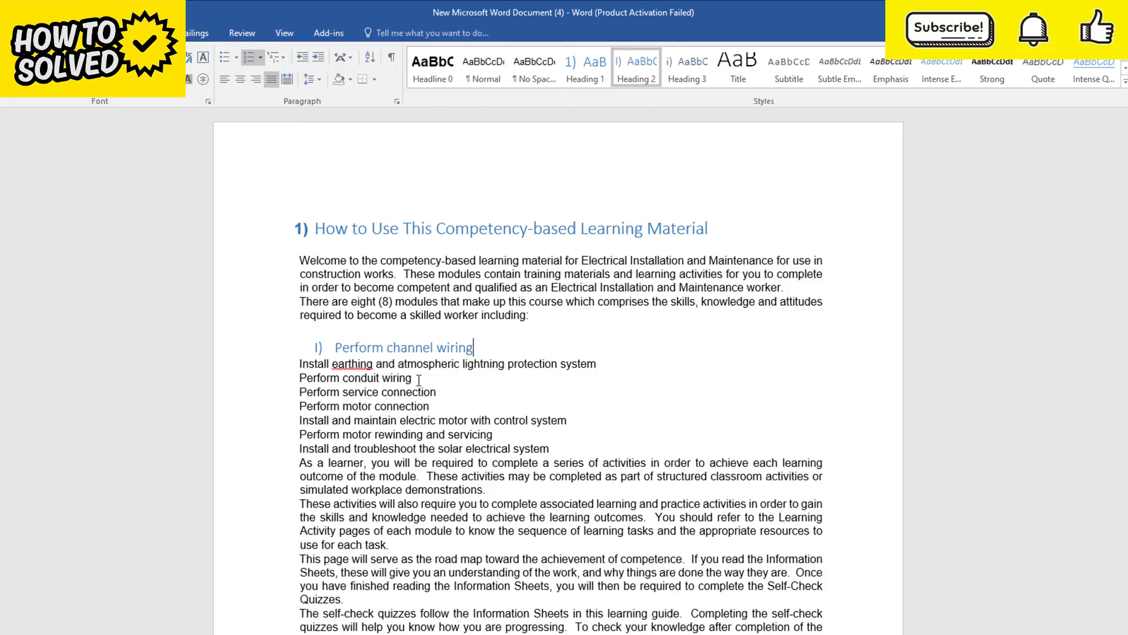
left_click(603, 363)
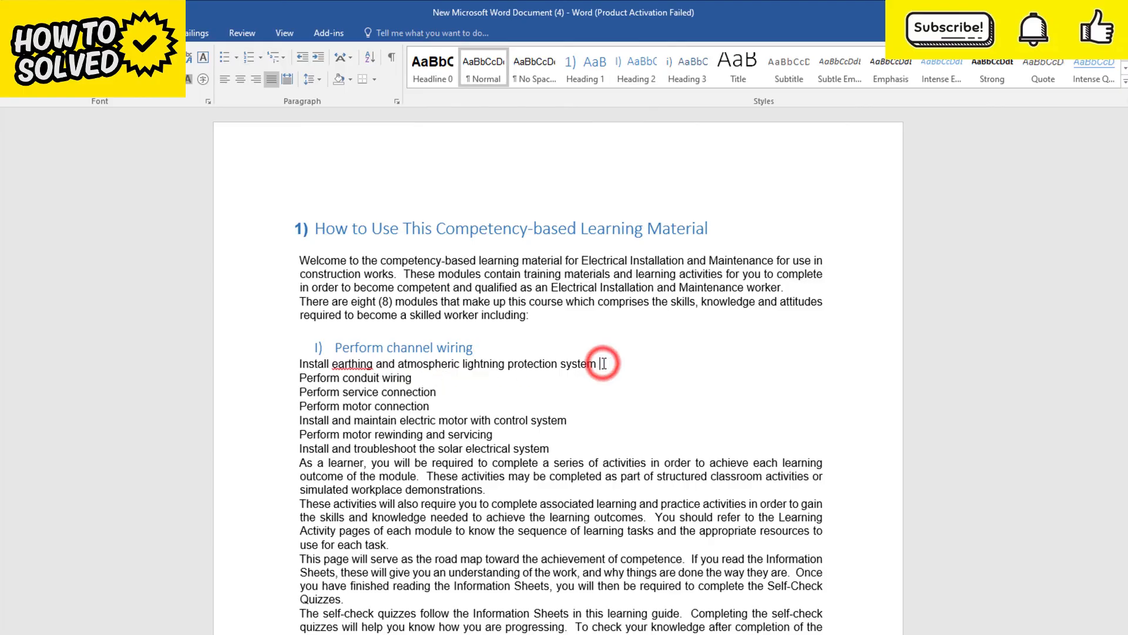
left_click(692, 76)
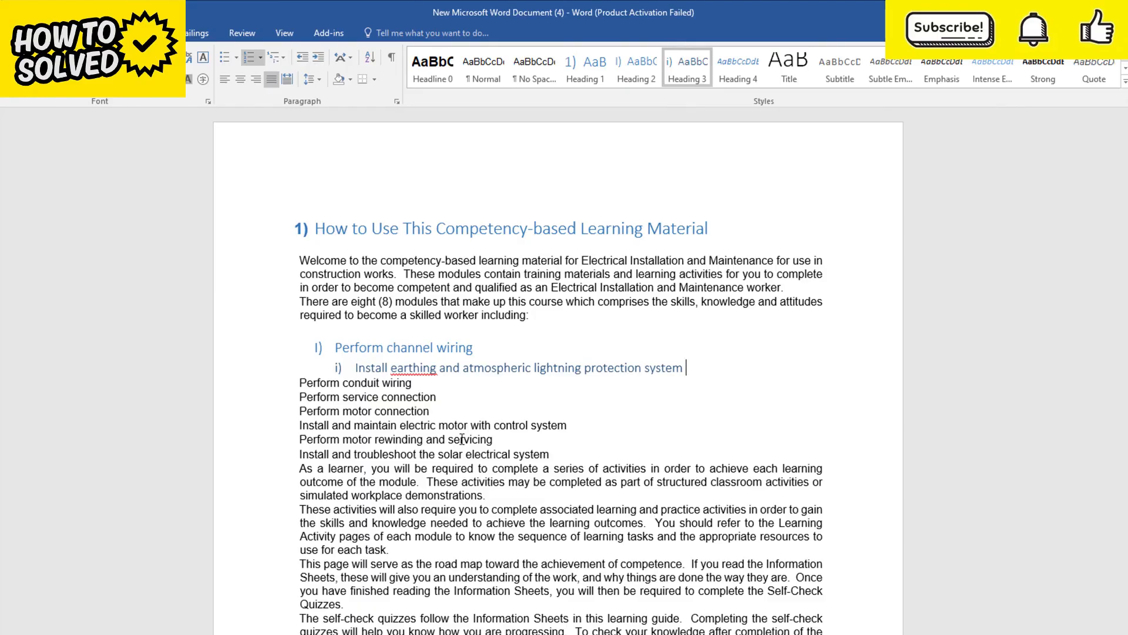
Step: Apply Heading 2 to "Perform conduit wiring" and Heading 1 to the "List of Icons" line above the icon table
left_click(418, 382)
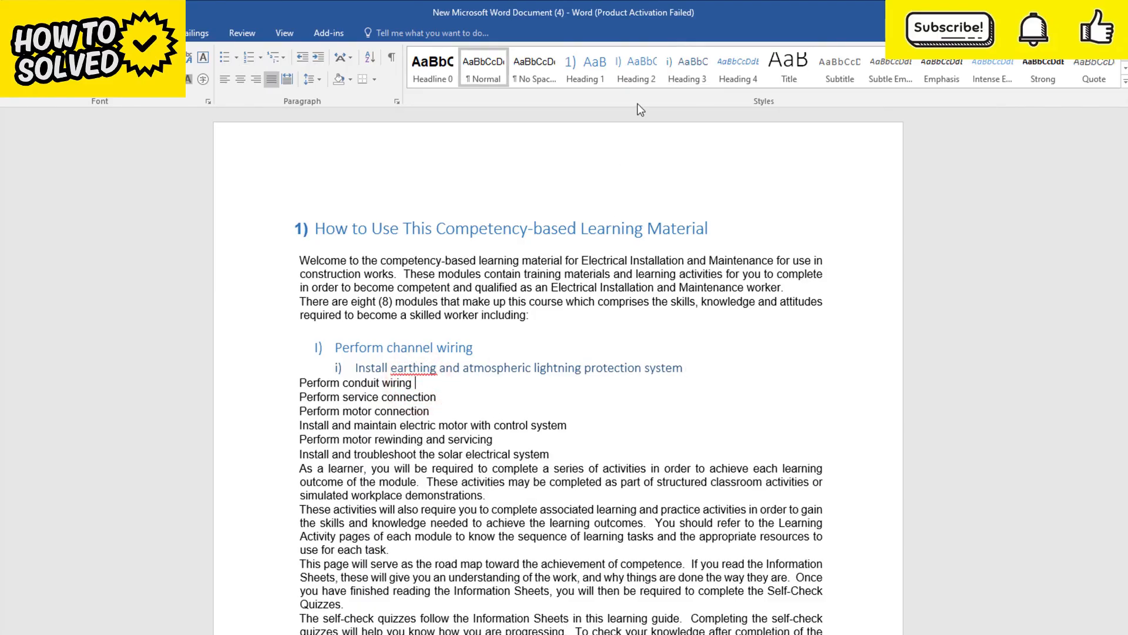
left_click(643, 76)
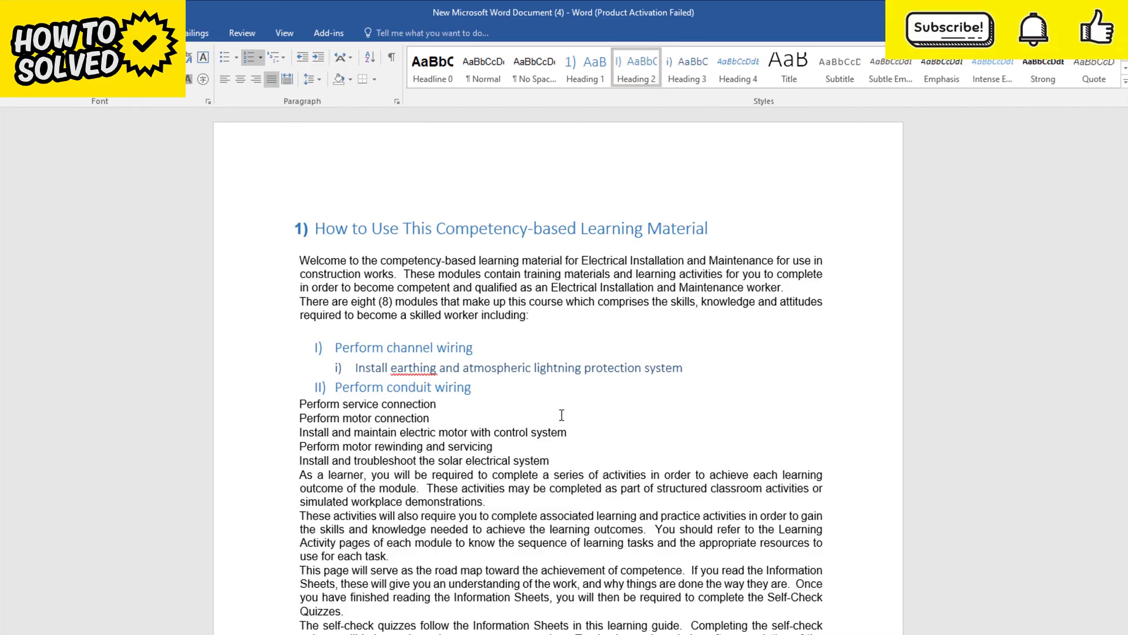
scroll(480, 417, "down", 2)
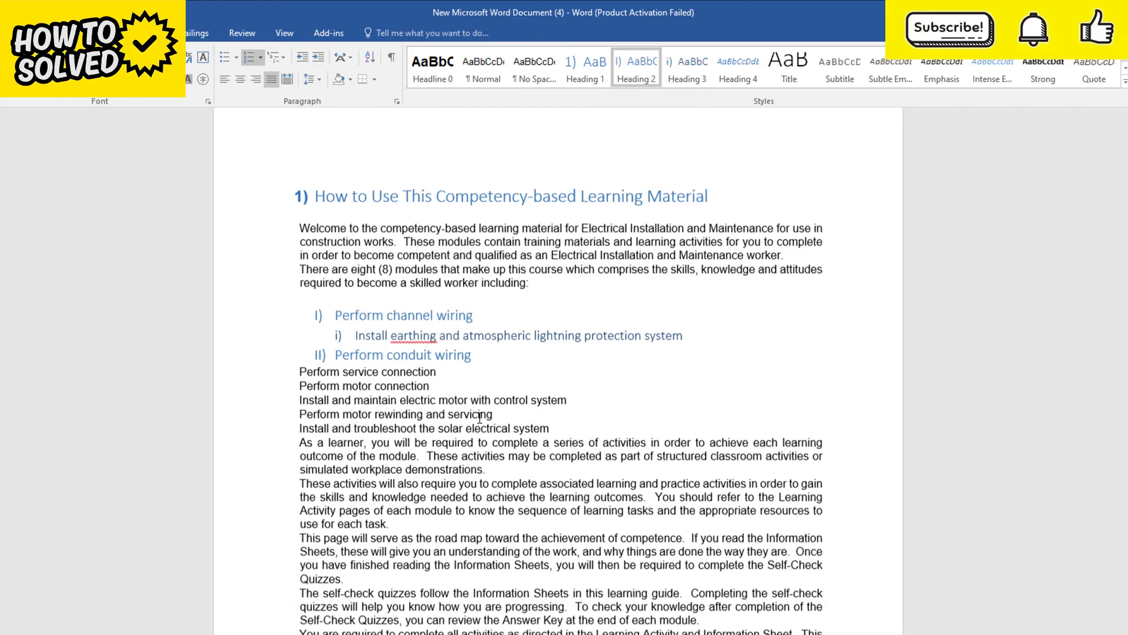
scroll(415, 373, "down", 3)
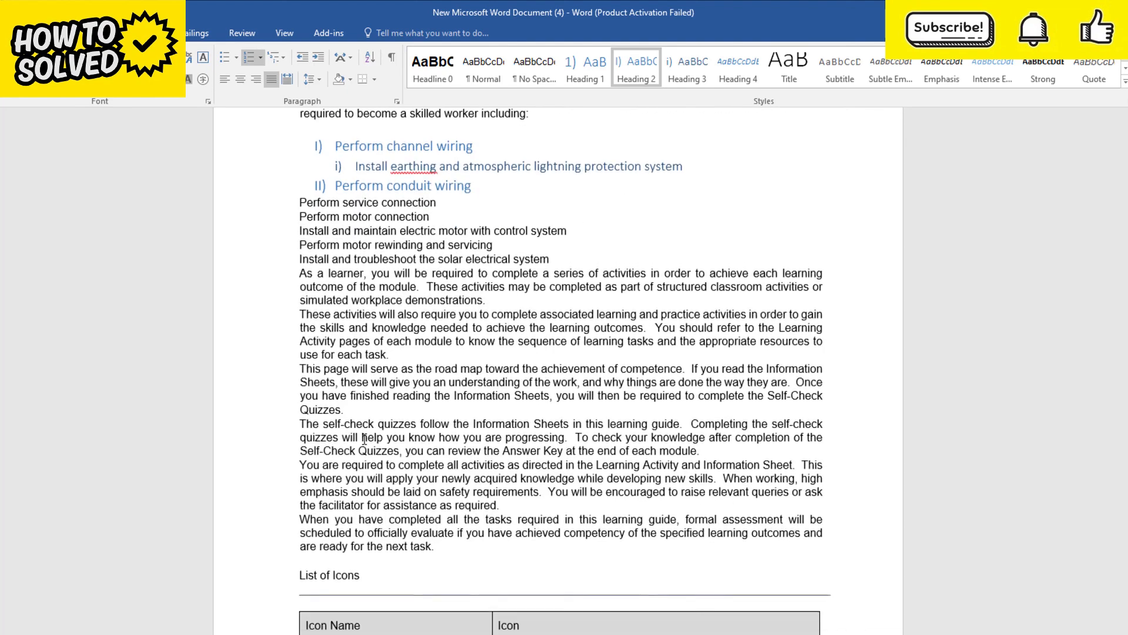
scroll(382, 432, "down", 4)
left_click(360, 414)
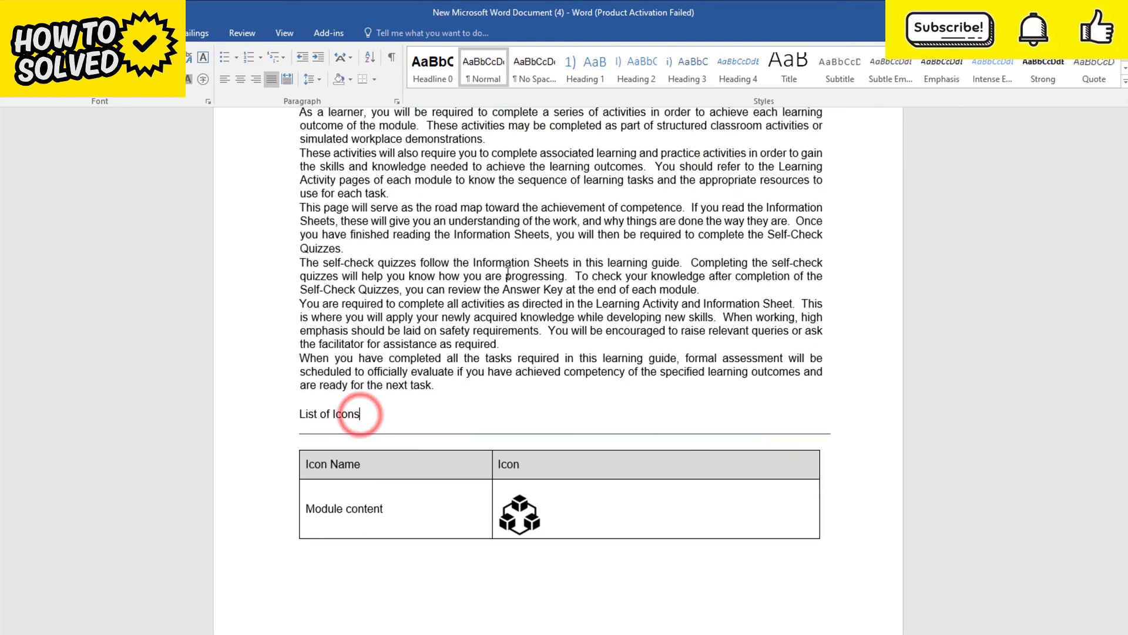
left_click(588, 80)
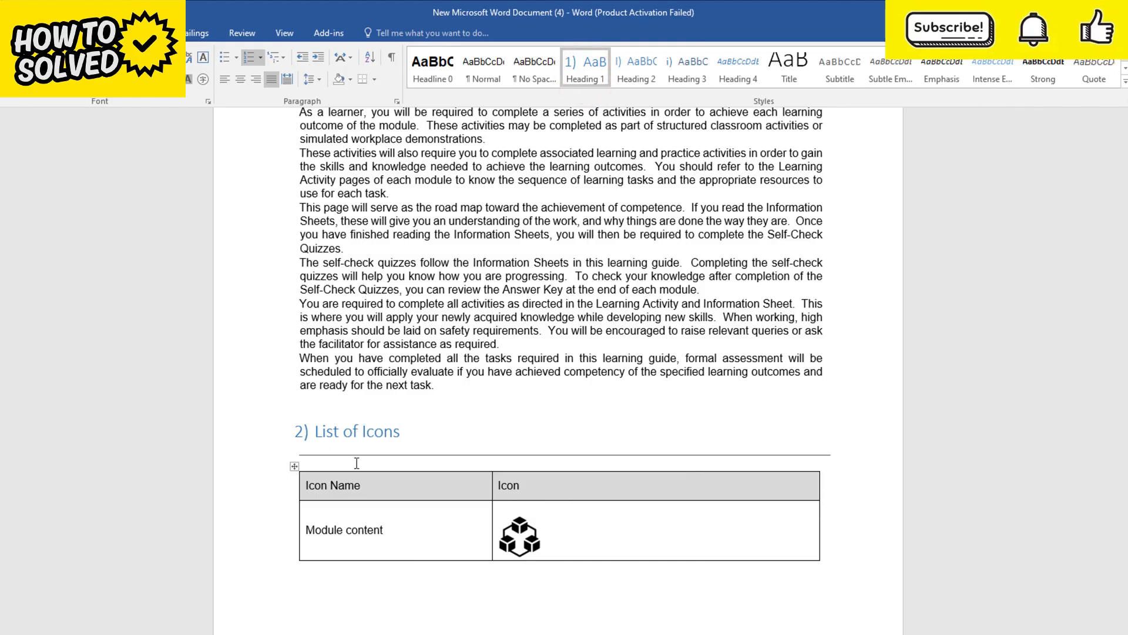
Step: Apply Heading 2 to the "LEARNING OUTCOMES:" and "PERFORMANCE CRITERIA:" lines below the icon table
scroll(437, 445, "down", 10)
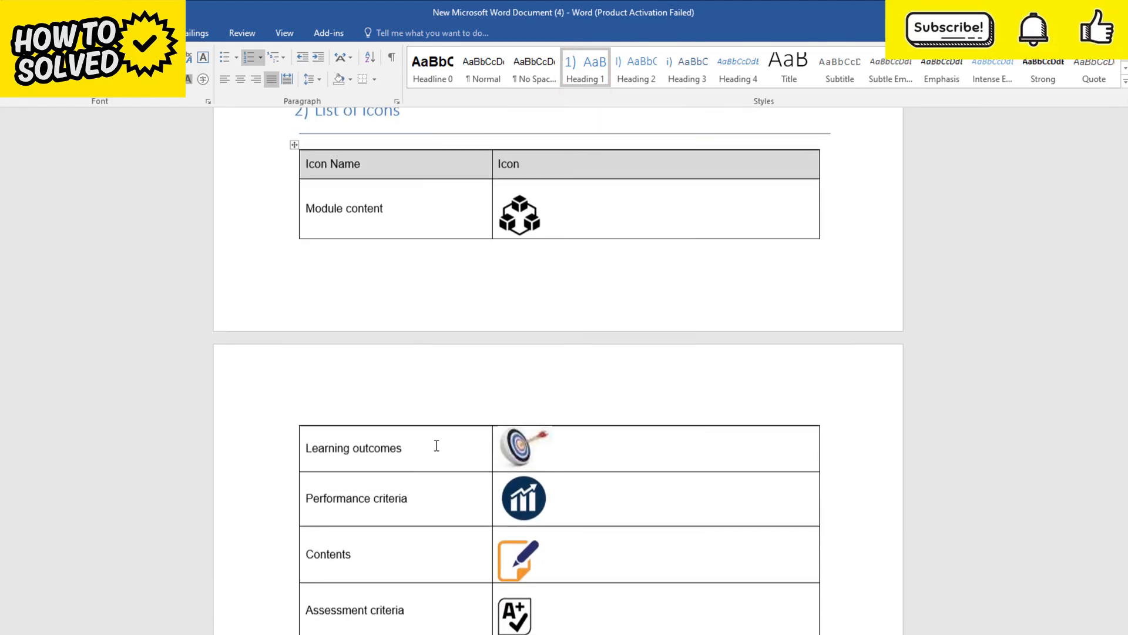
left_click(434, 487)
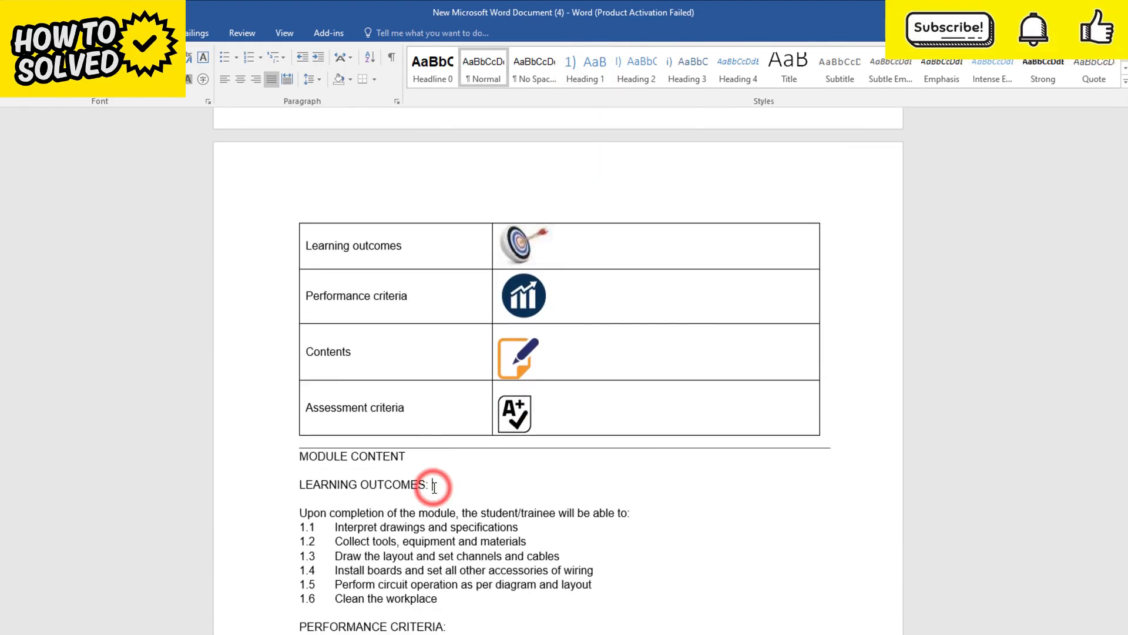
left_click(644, 83)
scroll(481, 506, "down", 4)
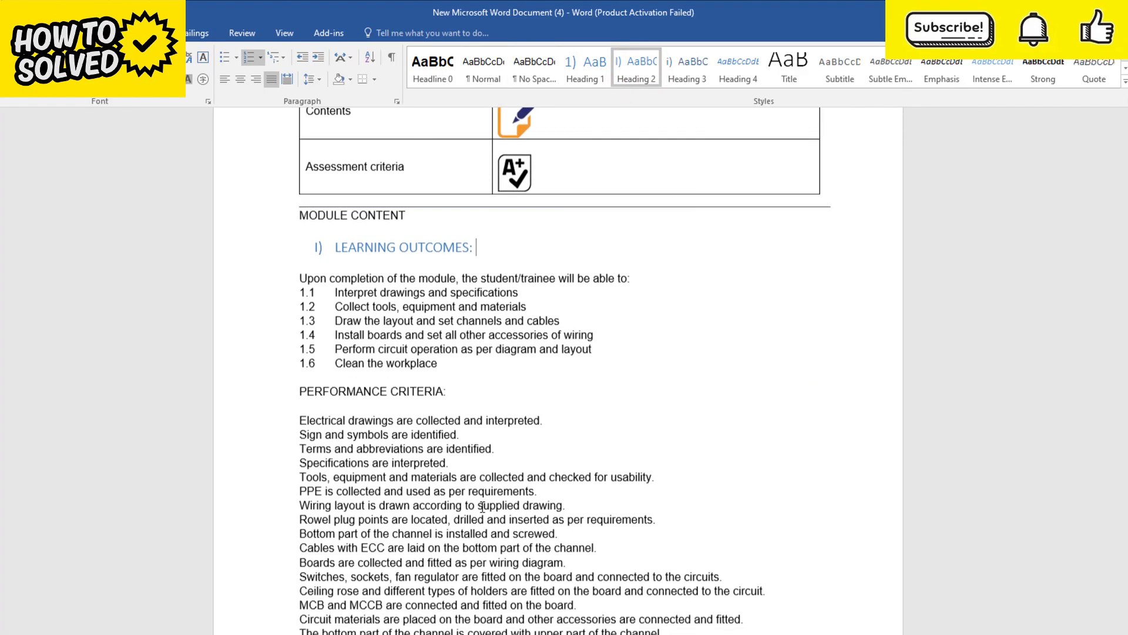
left_click(448, 391)
left_click(634, 76)
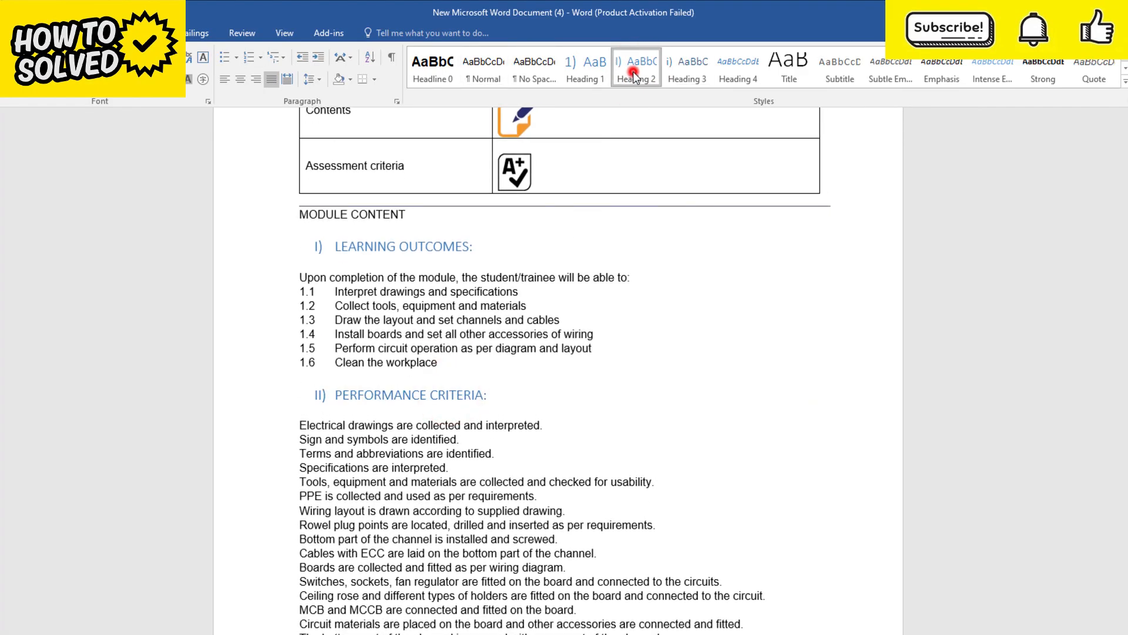
Step: Apply Heading 1 to the "Learning Outcome" line that follows the performance criteria
scroll(514, 479, "down", 5)
left_click(399, 412)
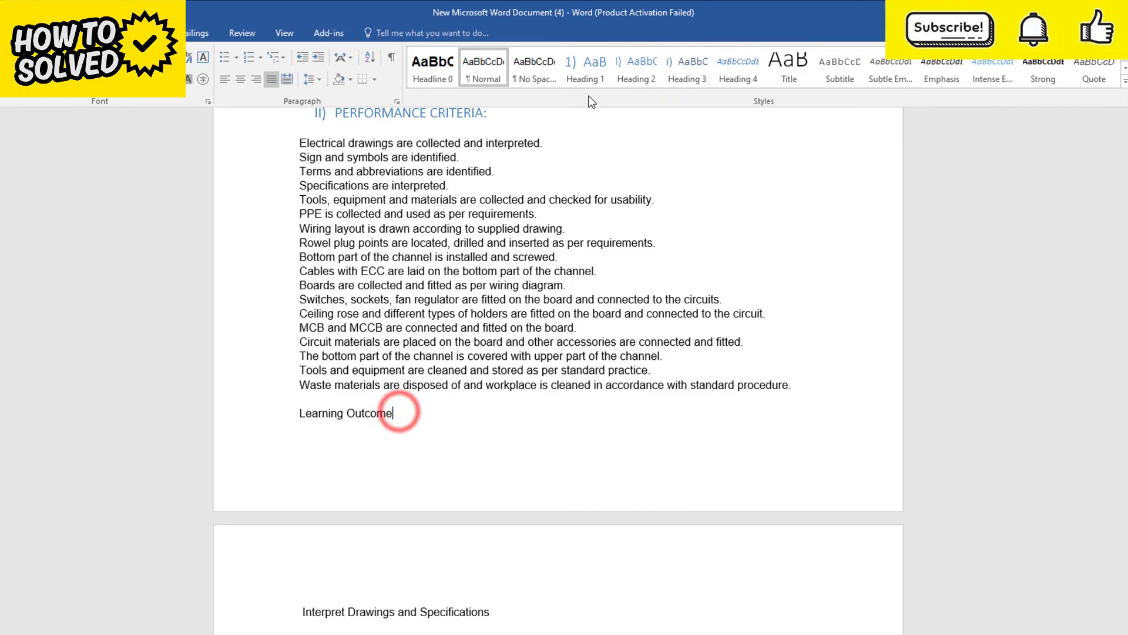
left_click(587, 73)
Step: Apply Heading 2 to "Assessment criteria:" and Heading 3 to "Learning Activity"
scroll(506, 479, "down", 8)
left_click(406, 223)
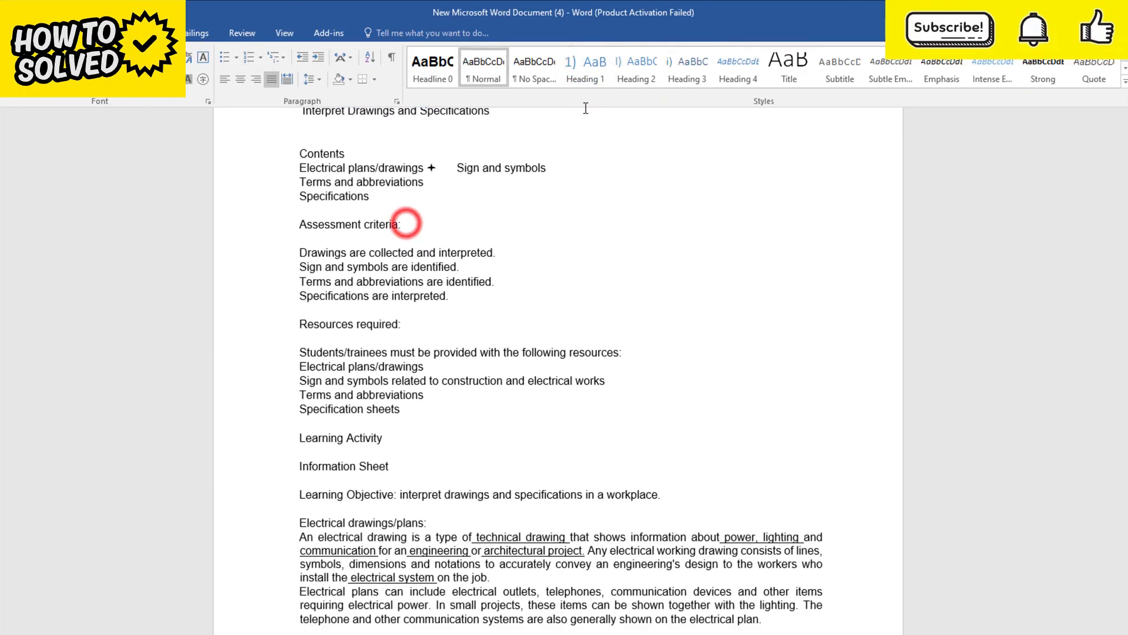
left_click(642, 69)
left_click(381, 443)
left_click(695, 75)
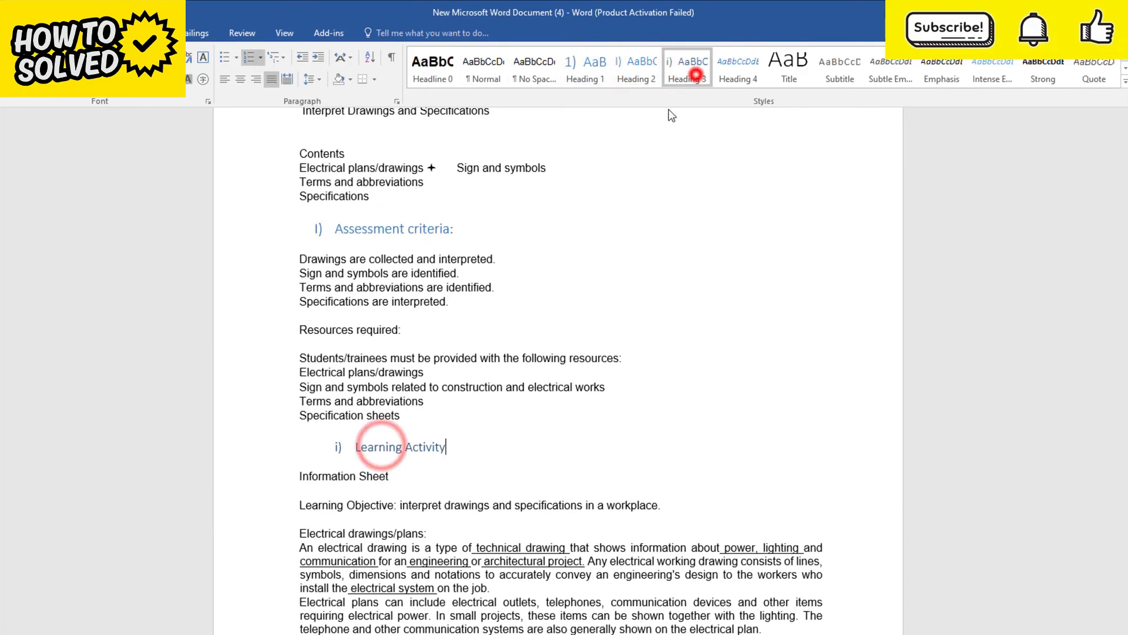
Step: Apply Heading 2 to "Information Sheet" and Heading 1 to "Sign and symbols:"
left_click(390, 476)
left_click(641, 70)
scroll(516, 484, "down", 1)
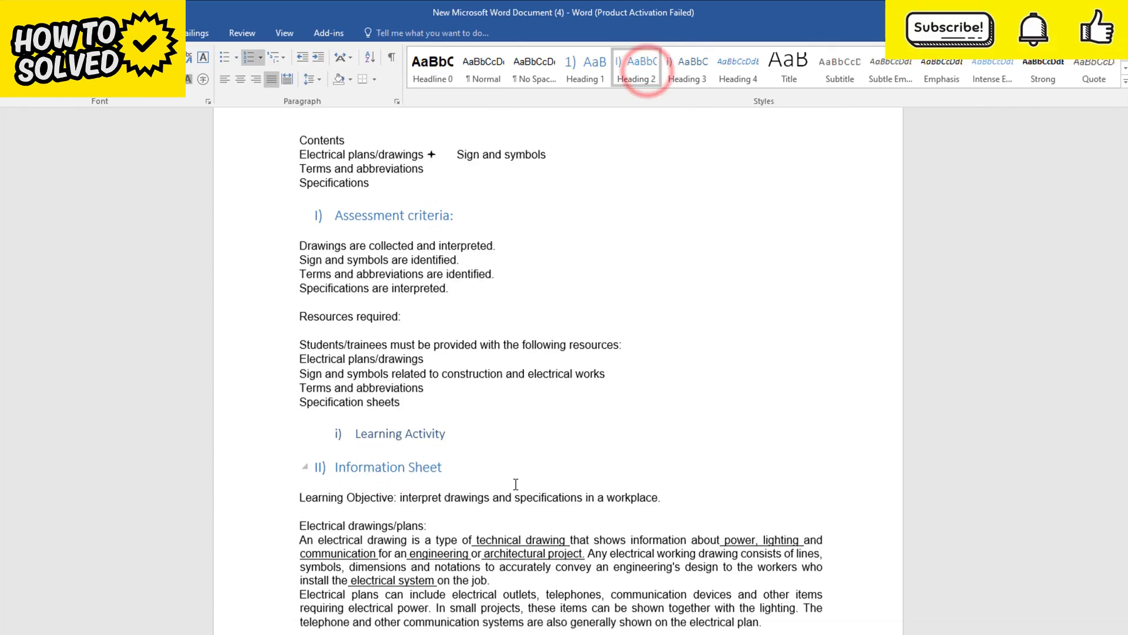
scroll(516, 484, "down", 3)
left_click(395, 531)
left_click(586, 70)
scroll(435, 541, "down", 3)
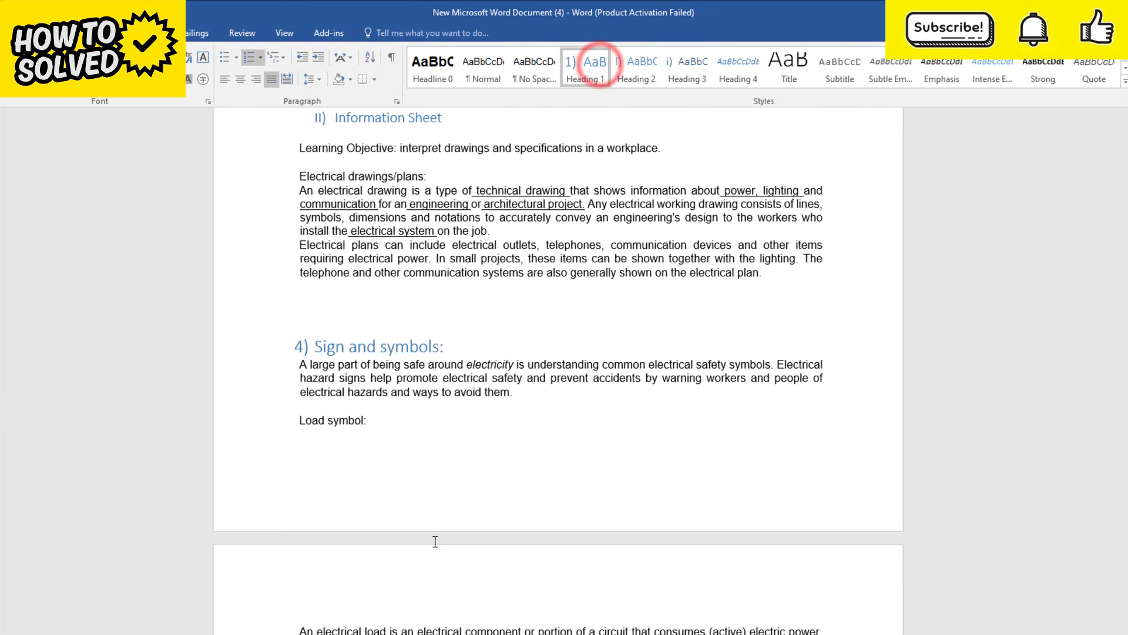
Step: Apply Heading 2 to the "Load symbol:" and "Supply symbol:" lines under Sign and symbols
left_click(368, 420)
left_click(640, 69)
scroll(408, 407, "down", 5)
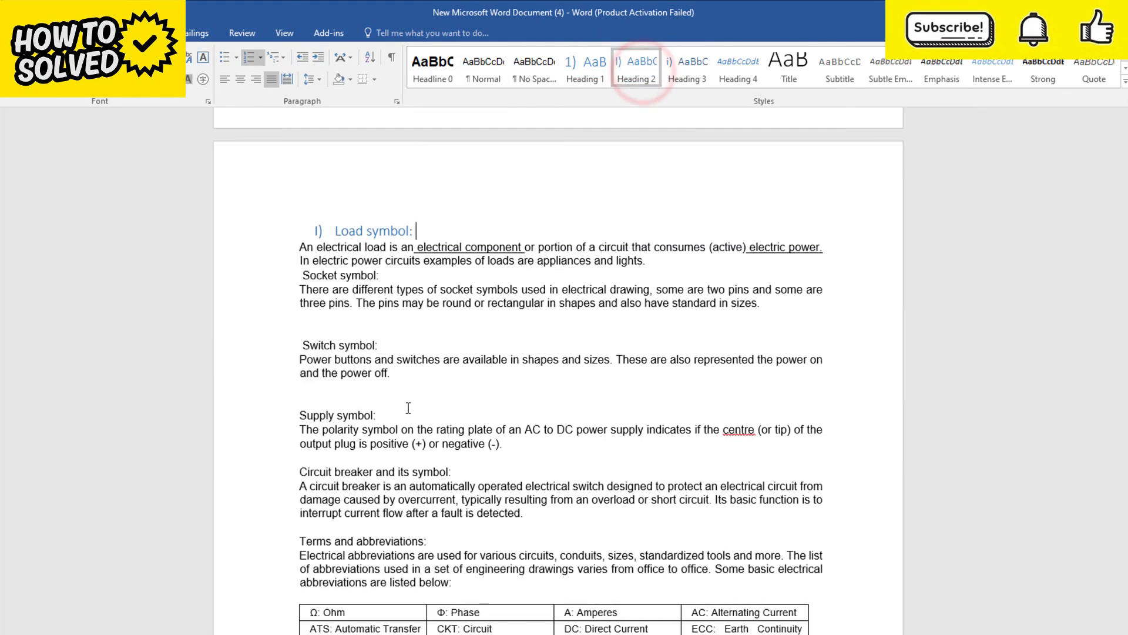
left_click(377, 415)
left_click(640, 69)
Step: Apply Heading 1 to the "Specifications" and "Self-Check Quiz" lines
scroll(383, 376, "down", 5)
left_click(383, 373)
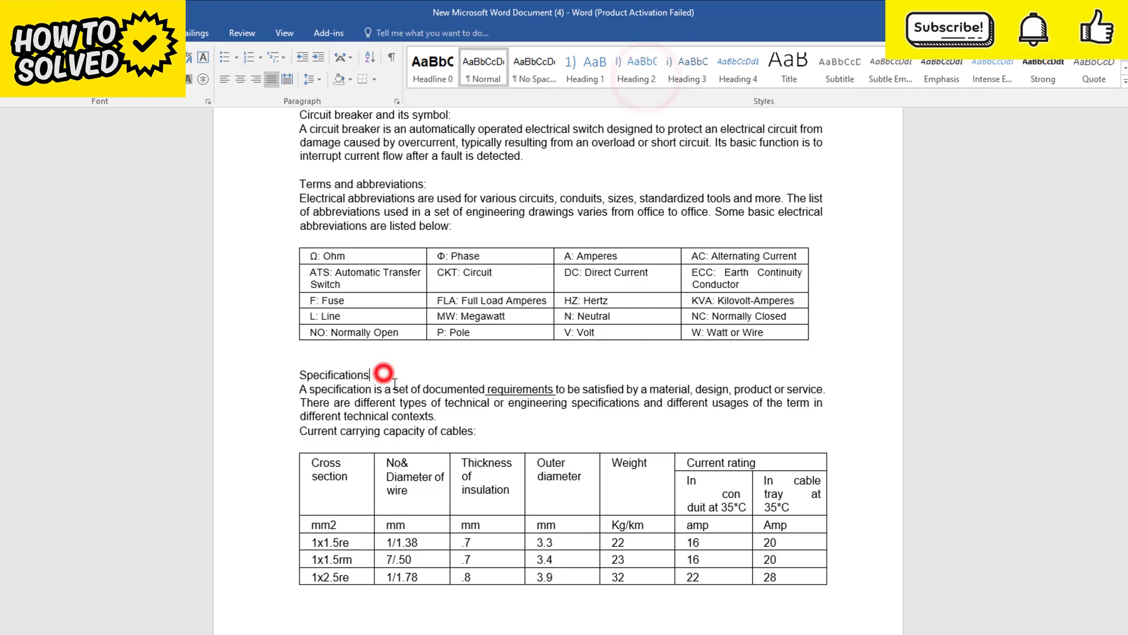
left_click(584, 70)
scroll(460, 466, "down", 8)
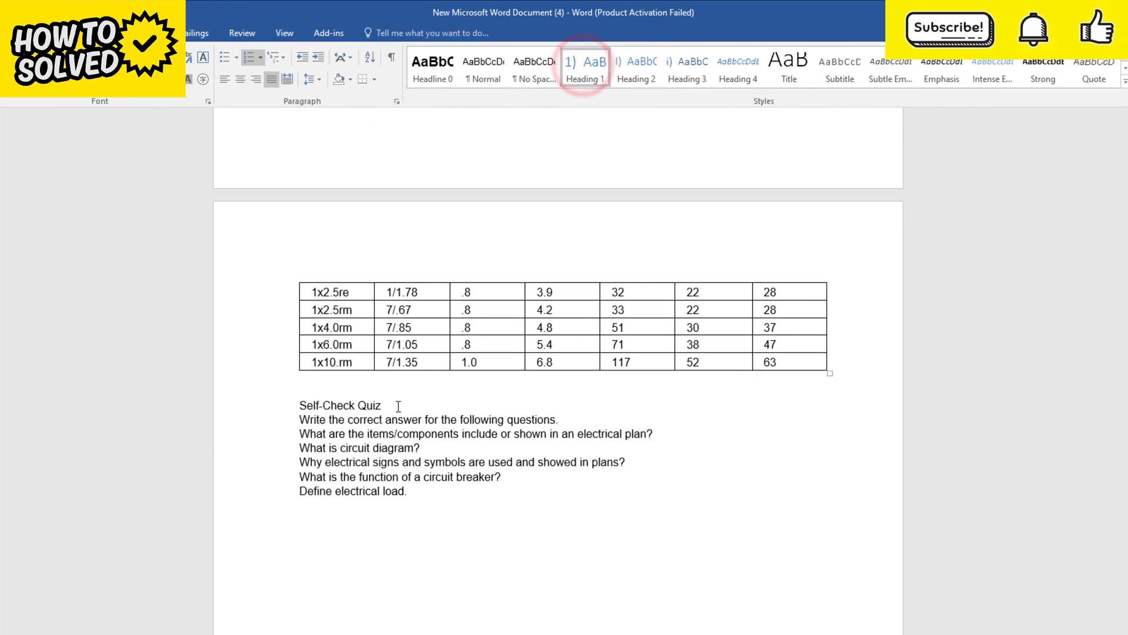
left_click(397, 406)
left_click(584, 69)
Step: Insert a blank page before the first heading, "How to Use This Competency-based Learning Material", and place the cursor on it
scroll(557, 393, "up", 15)
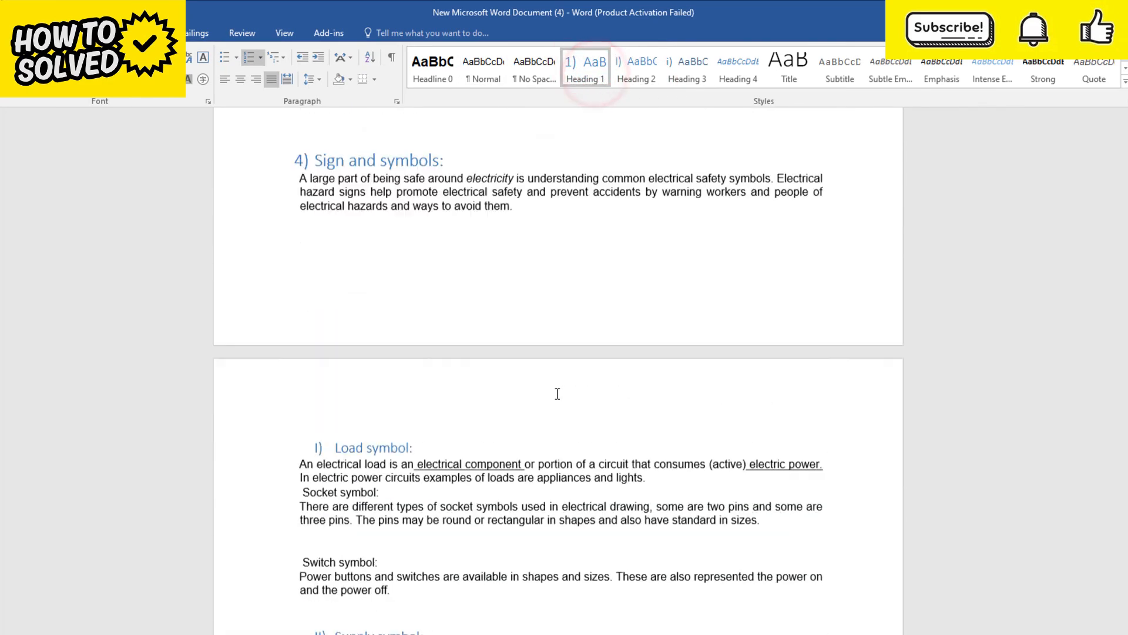
scroll(557, 394, "up", 15)
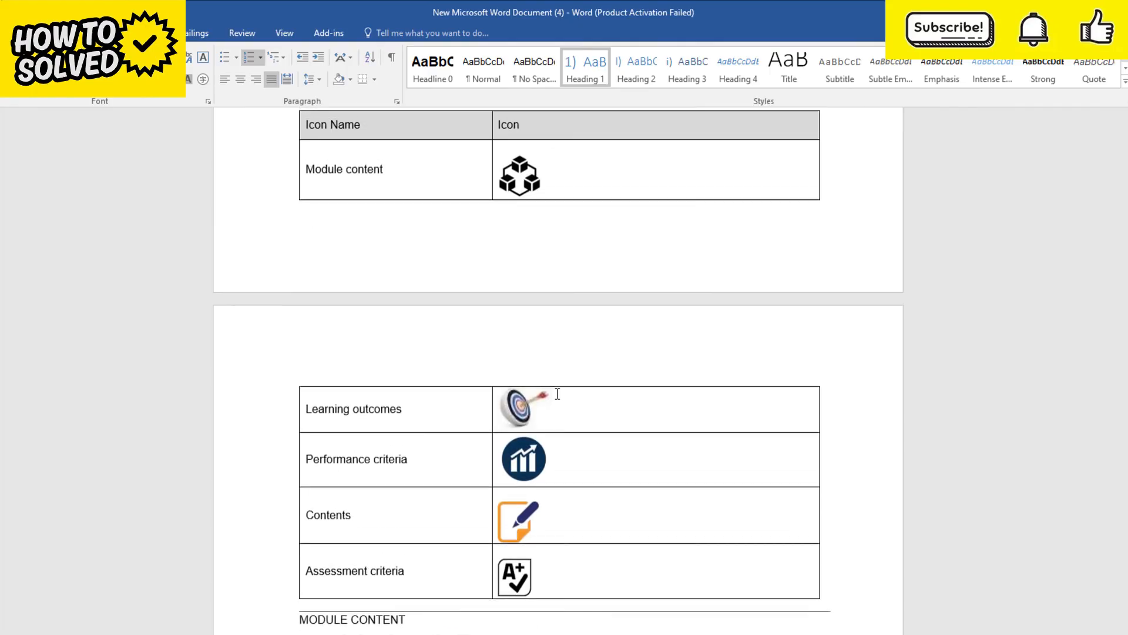
scroll(557, 393, "up", 10)
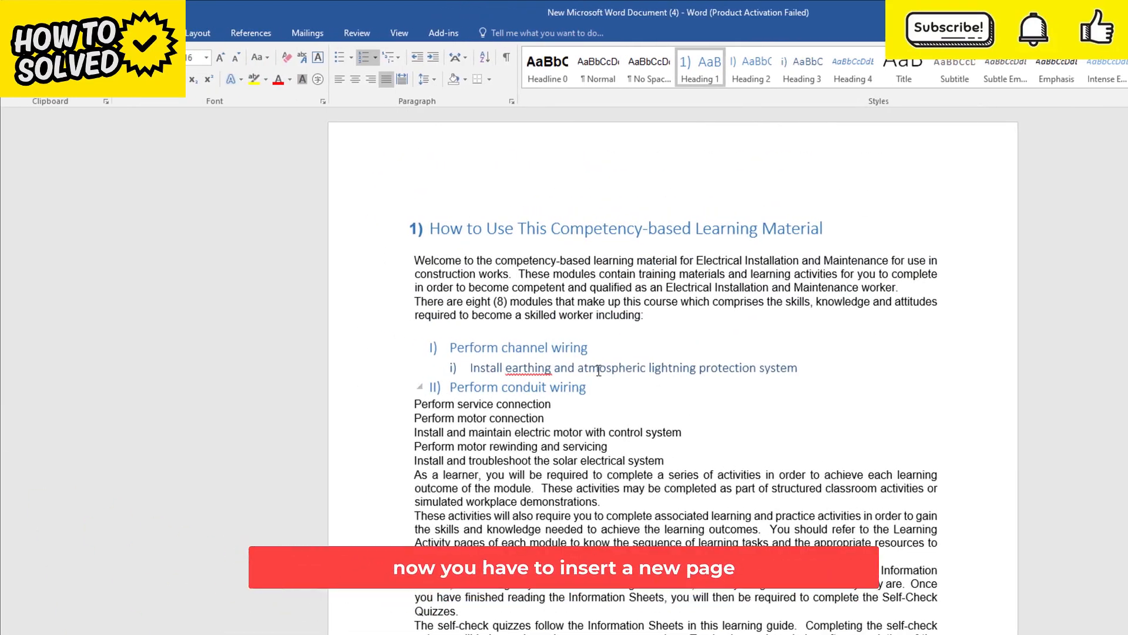
left_click(426, 225)
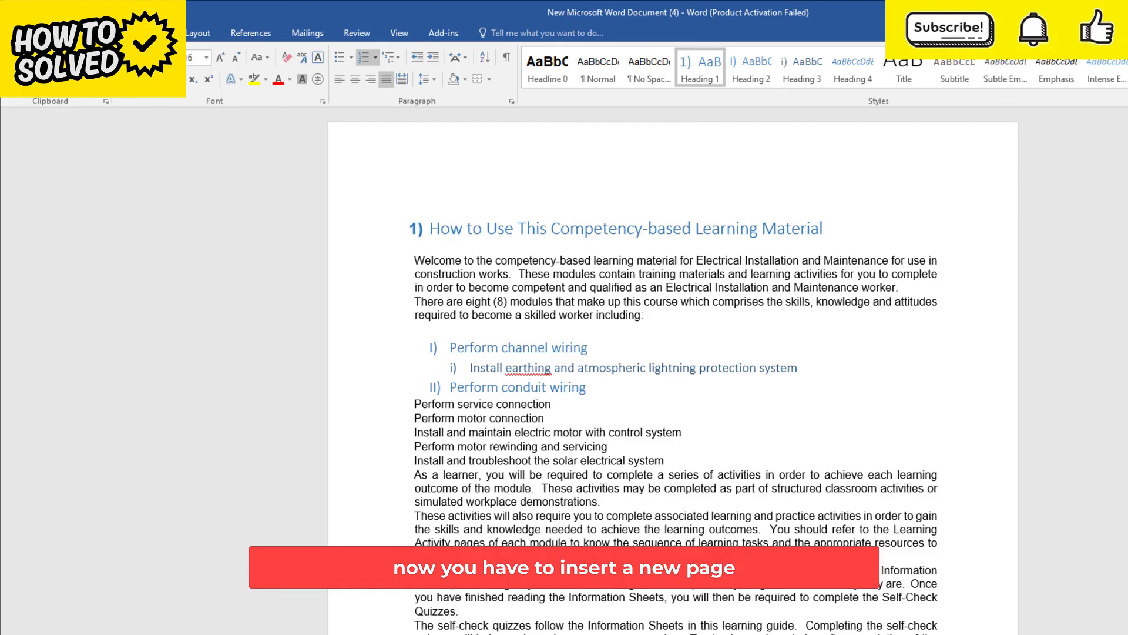
left_click(126, 33)
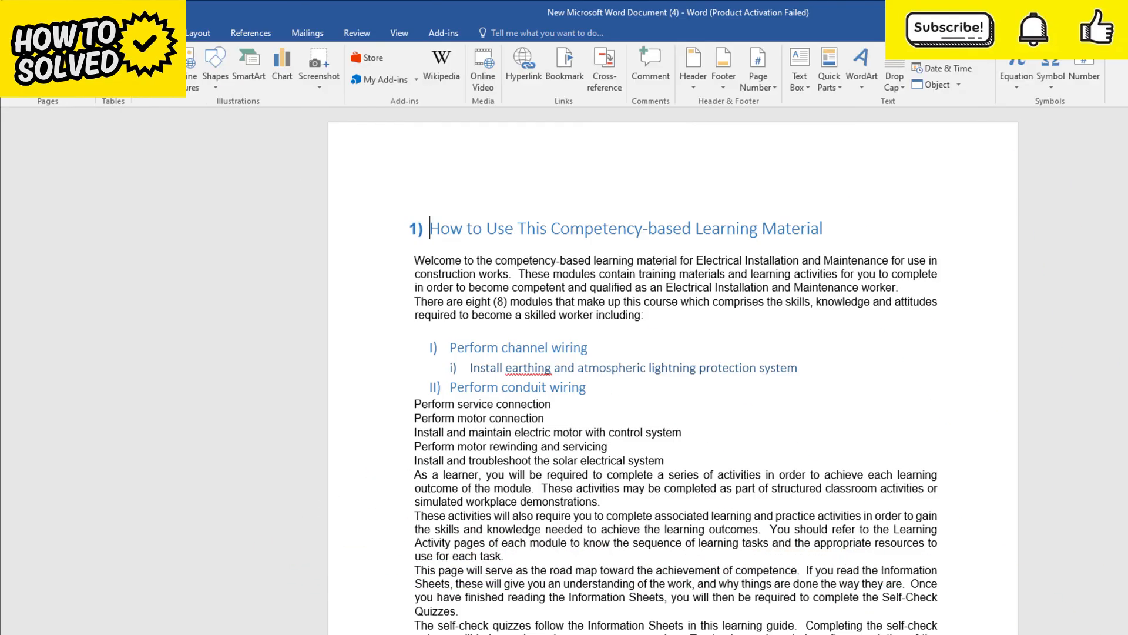
left_click(47, 82)
left_click(477, 222)
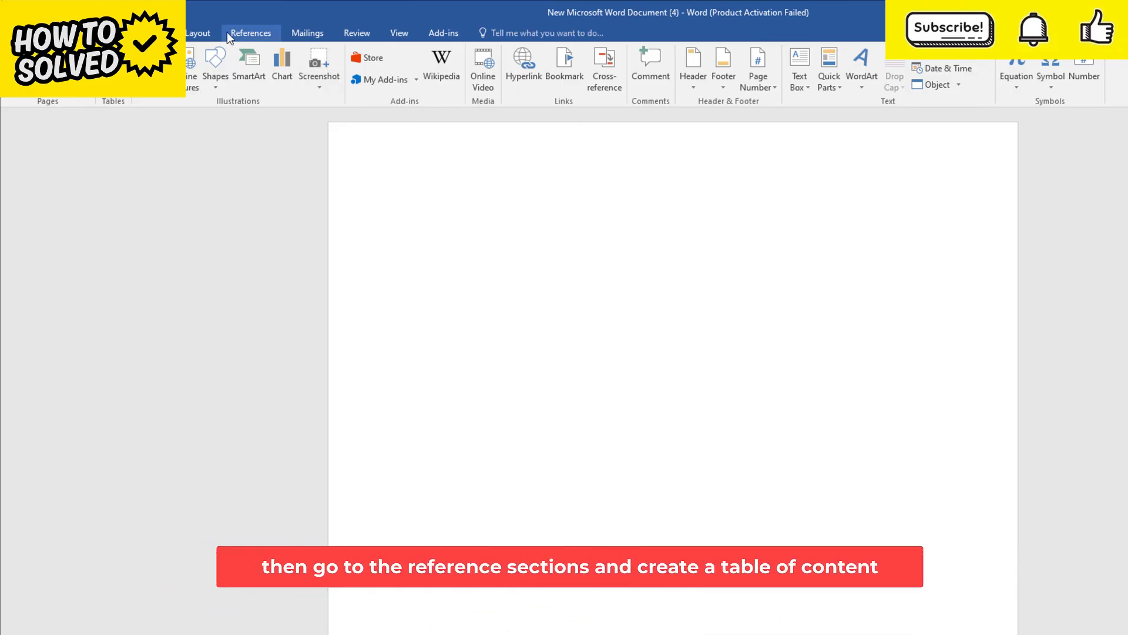
Step: Insert the built-in Automatic Table 2 table of contents on the blank first page
left_click(253, 34)
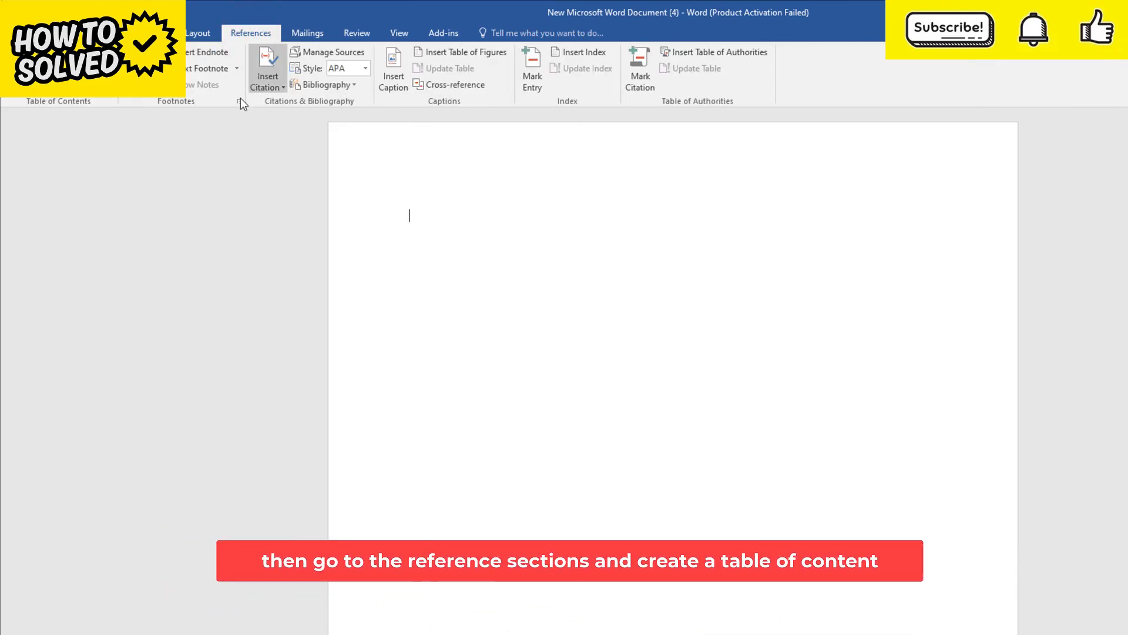
left_click(35, 67)
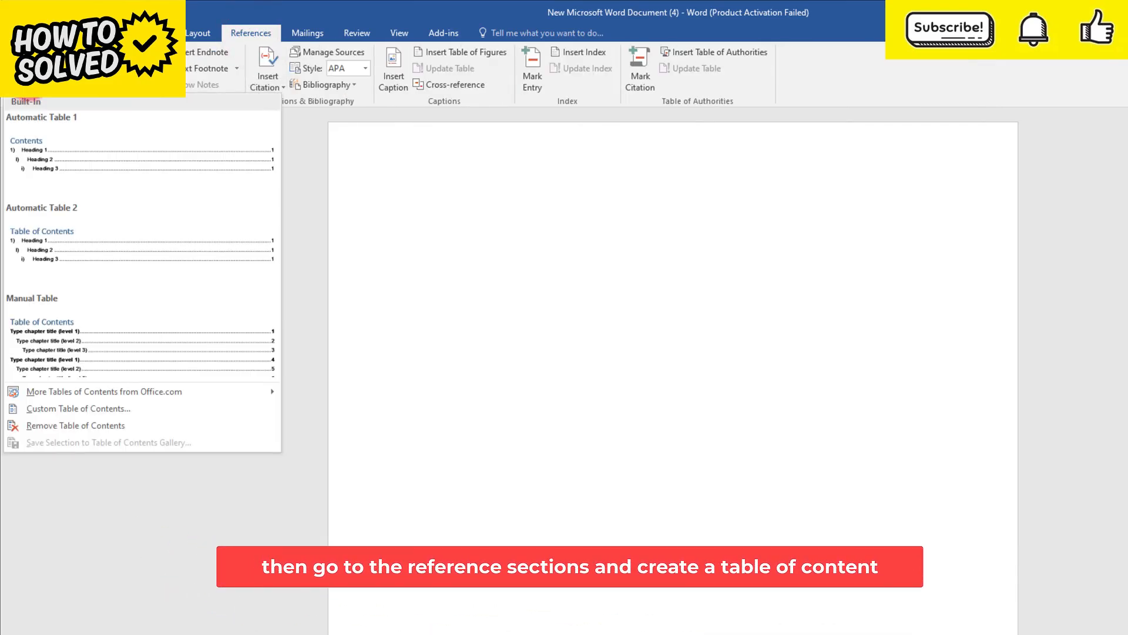
left_click(93, 261)
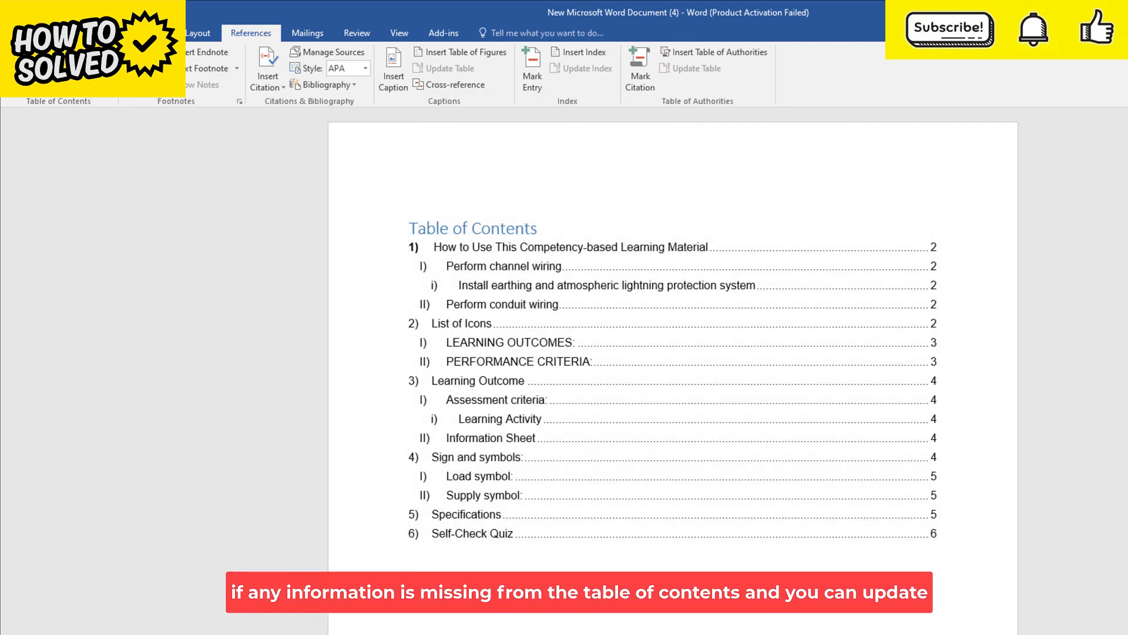
left_click(705, 529)
Step: In the Learning Outcome section, apply Heading 2 to "Contents" and Heading 3 to "Resources required:"
scroll(763, 564, "down", 3)
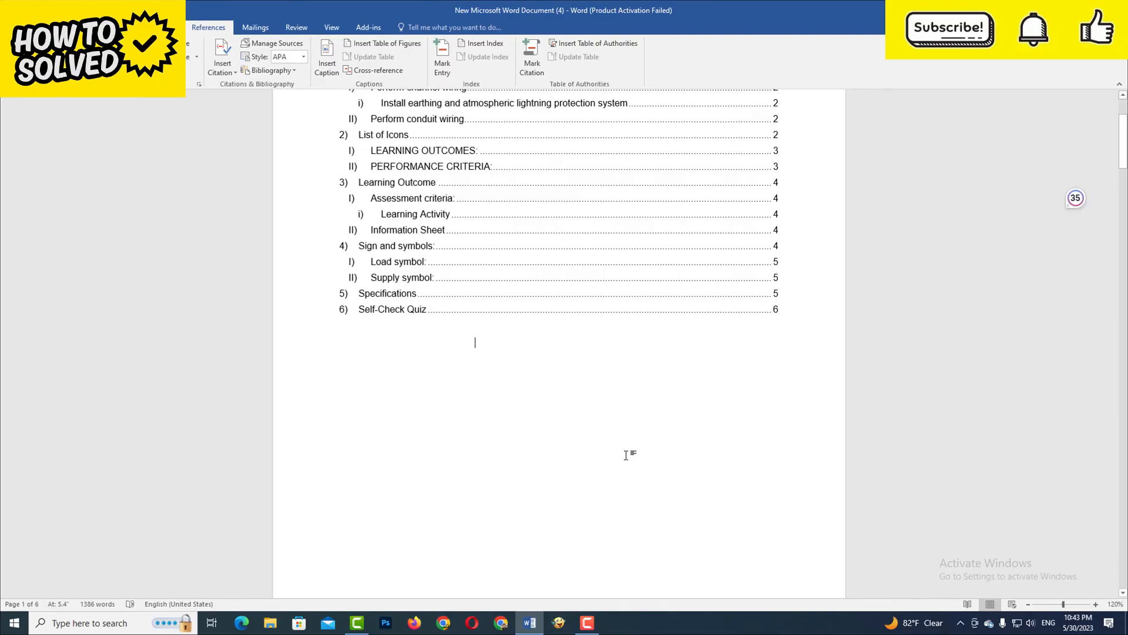
scroll(627, 455, "down", 12)
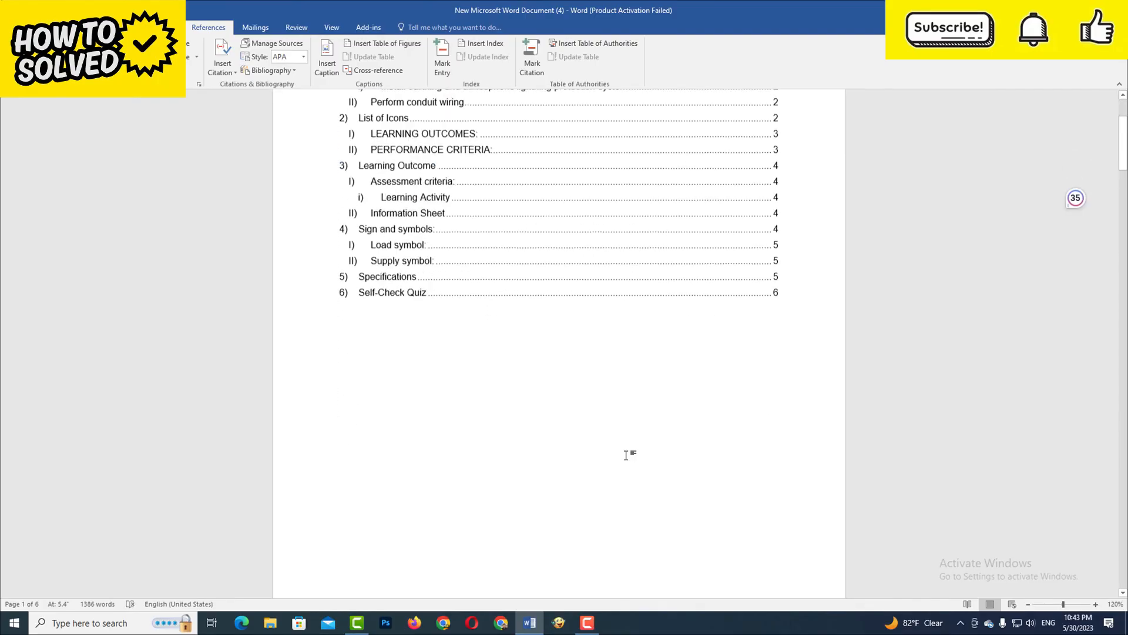
scroll(490, 397, "down", 12)
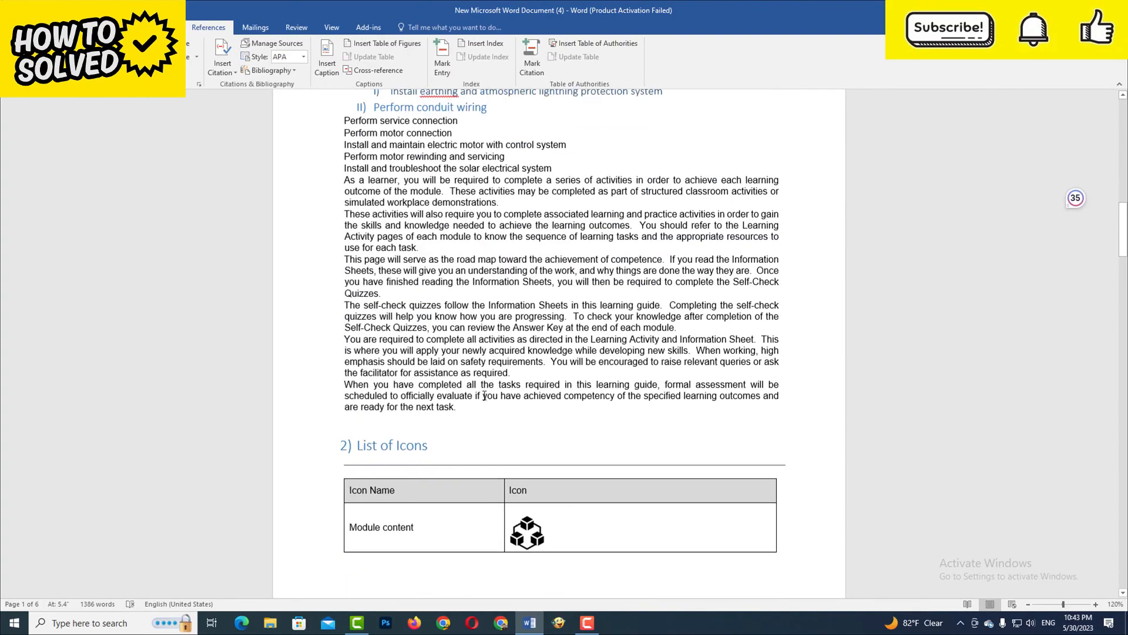
scroll(400, 356, "down", 8)
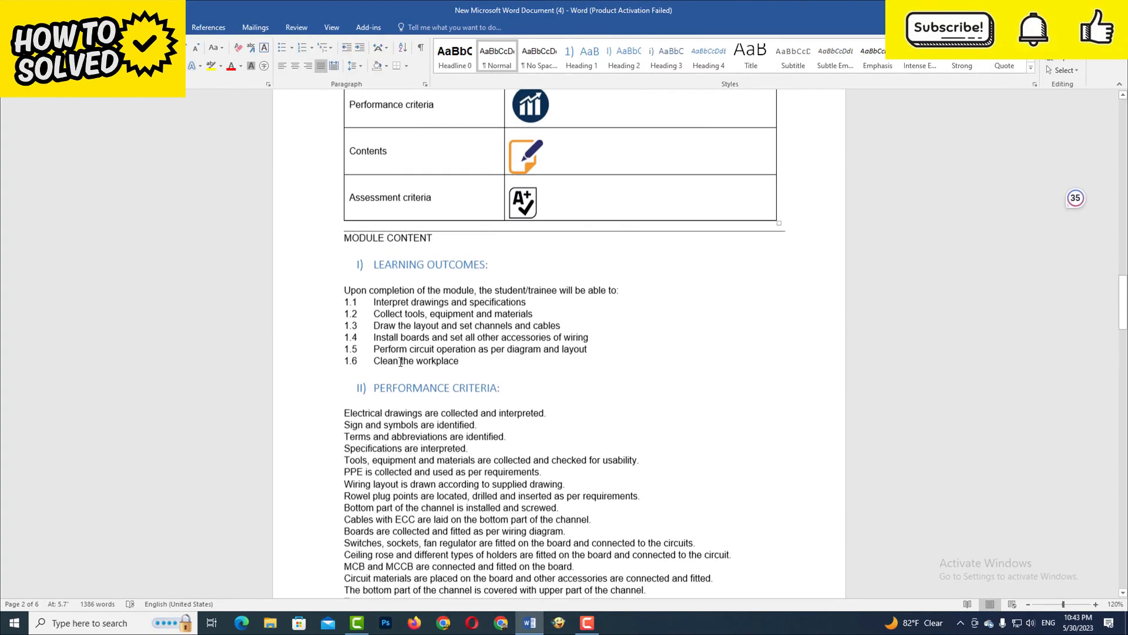
scroll(410, 356, "down", 12)
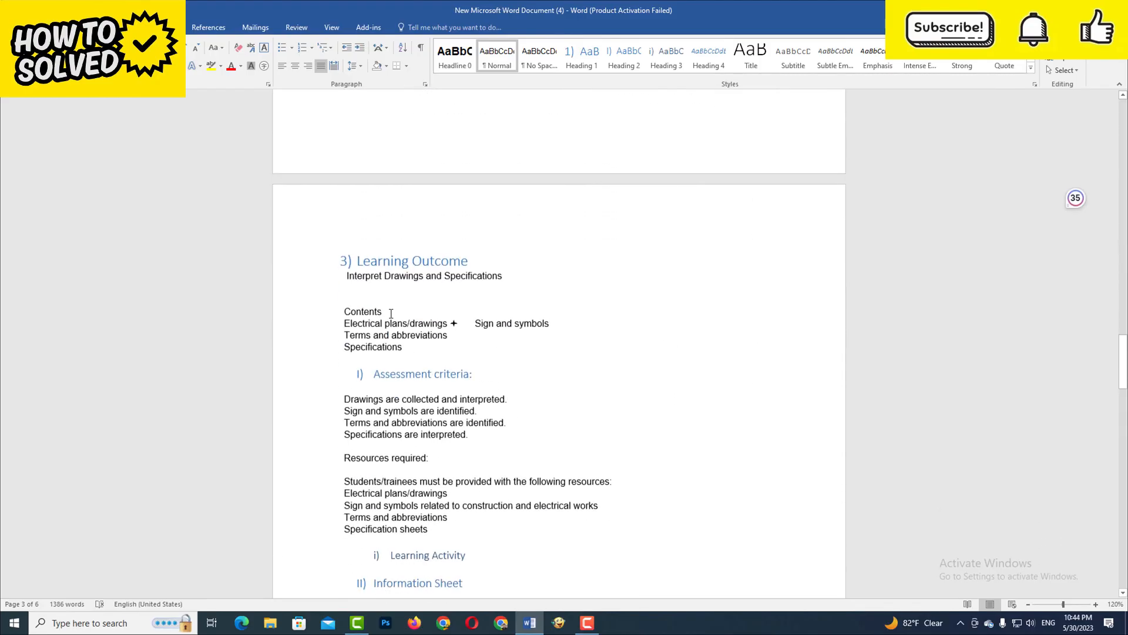
left_click(627, 63)
scroll(447, 388, "down", 3)
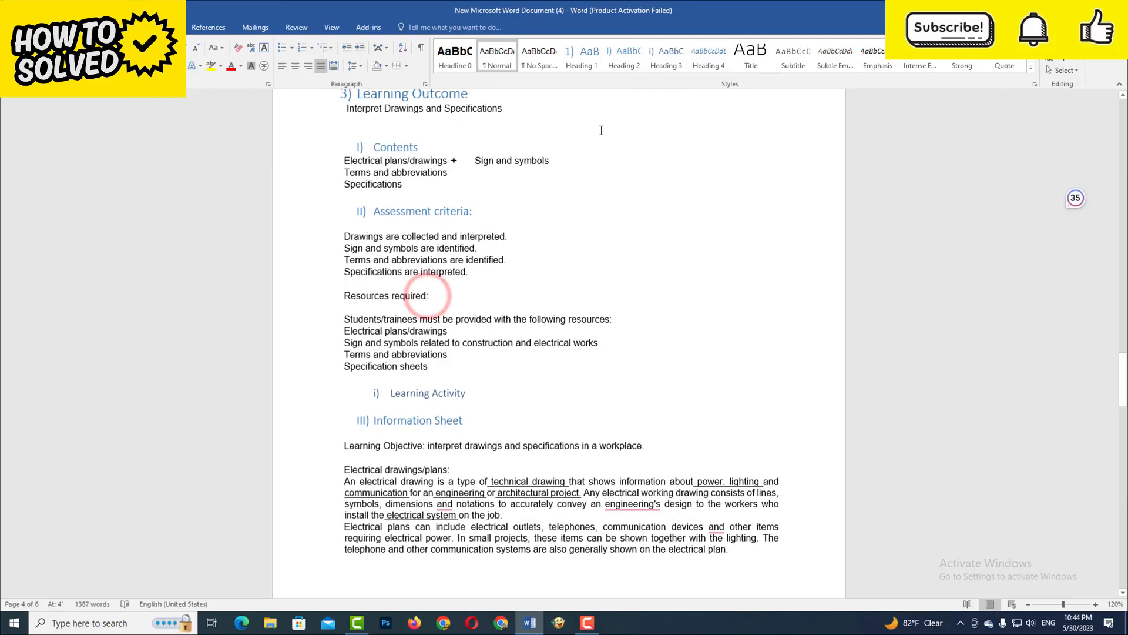
left_click(666, 59)
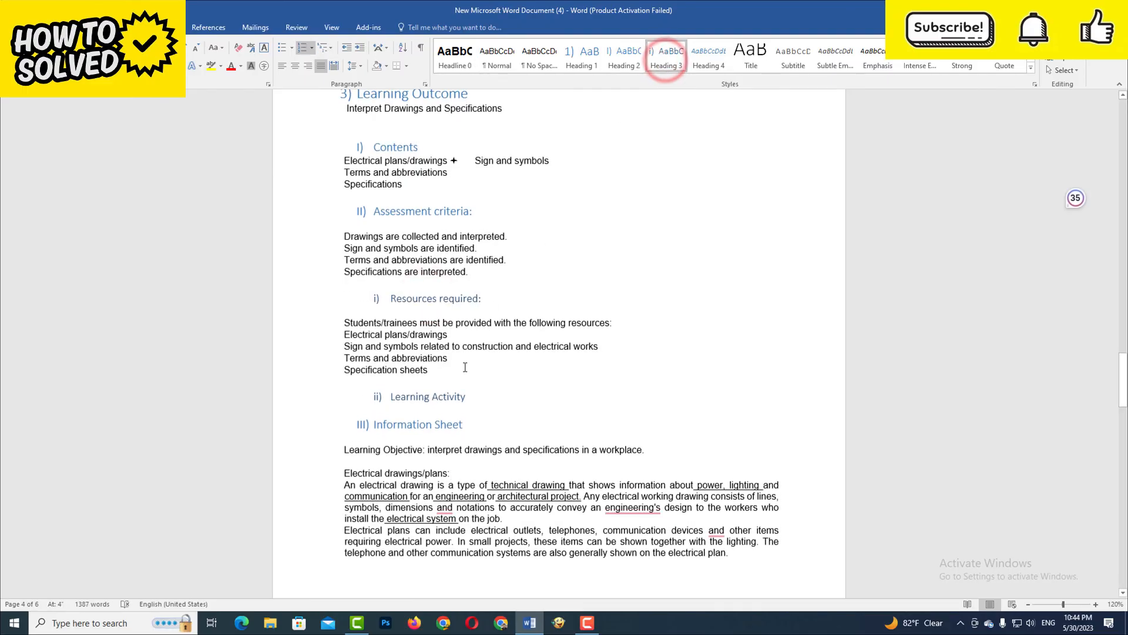
Step: Apply Heading 2 to the "Switch symbol:" line under Sign and symbols
scroll(494, 354, "down", 9)
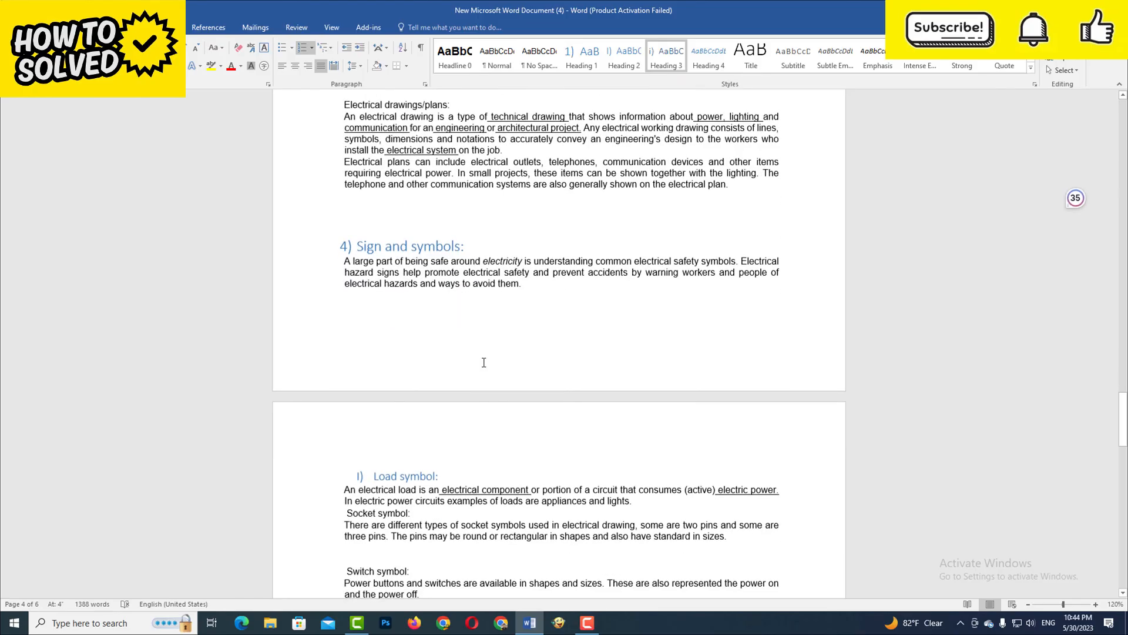
left_click(412, 404)
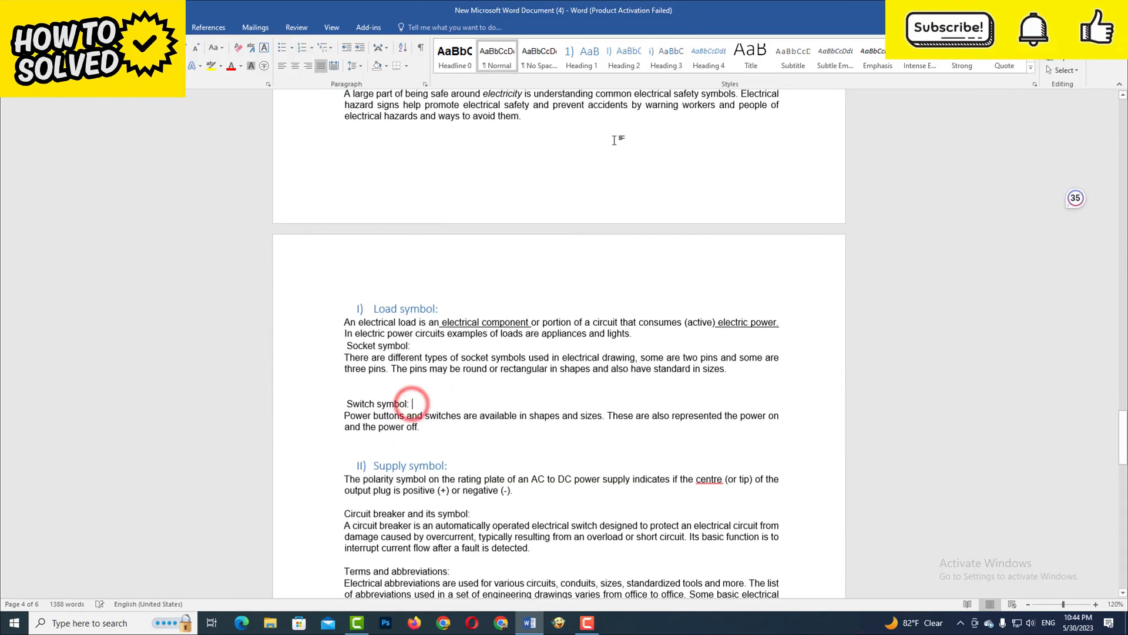
left_click(625, 59)
Step: Update the entire table of contents on the first page, including the heading entries
scroll(518, 369, "up", 12)
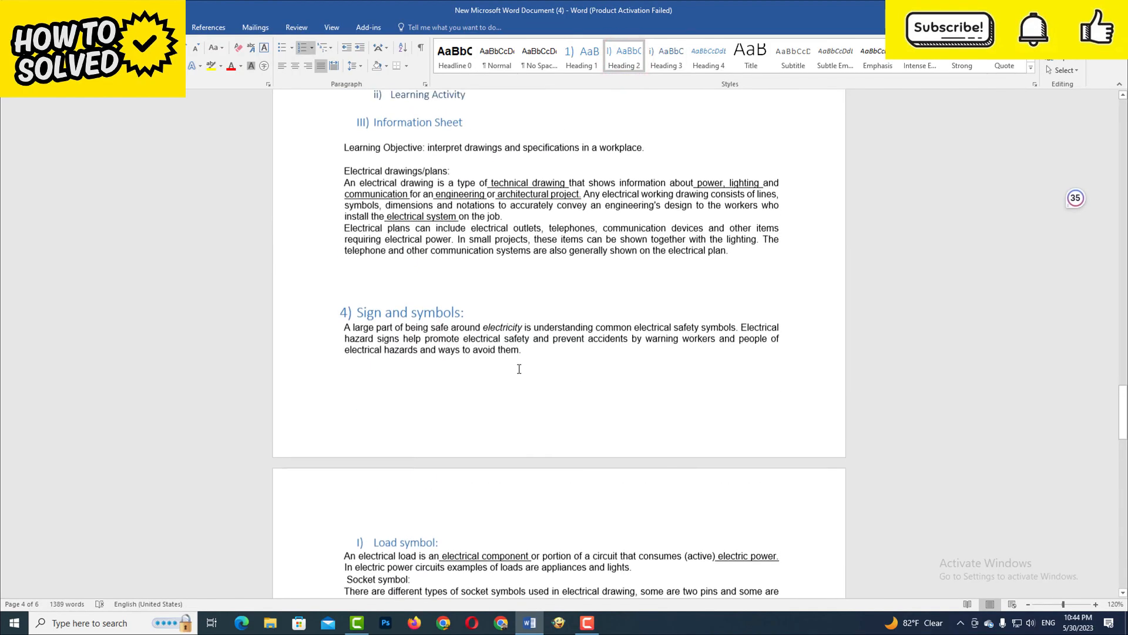
scroll(519, 368, "up", 20)
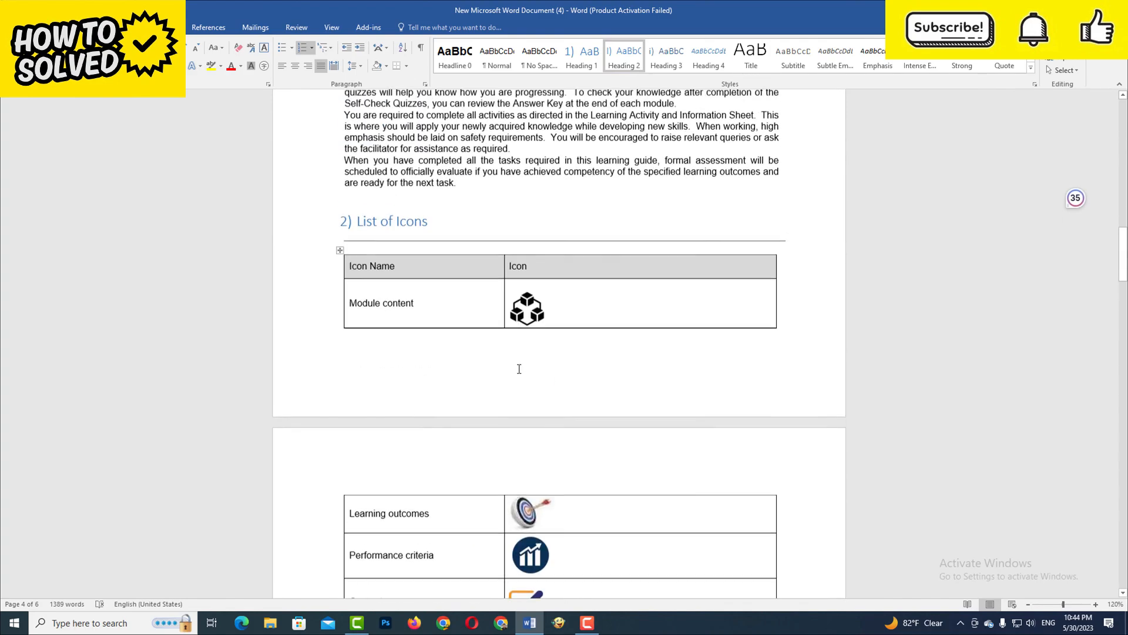
scroll(519, 369, "up", 15)
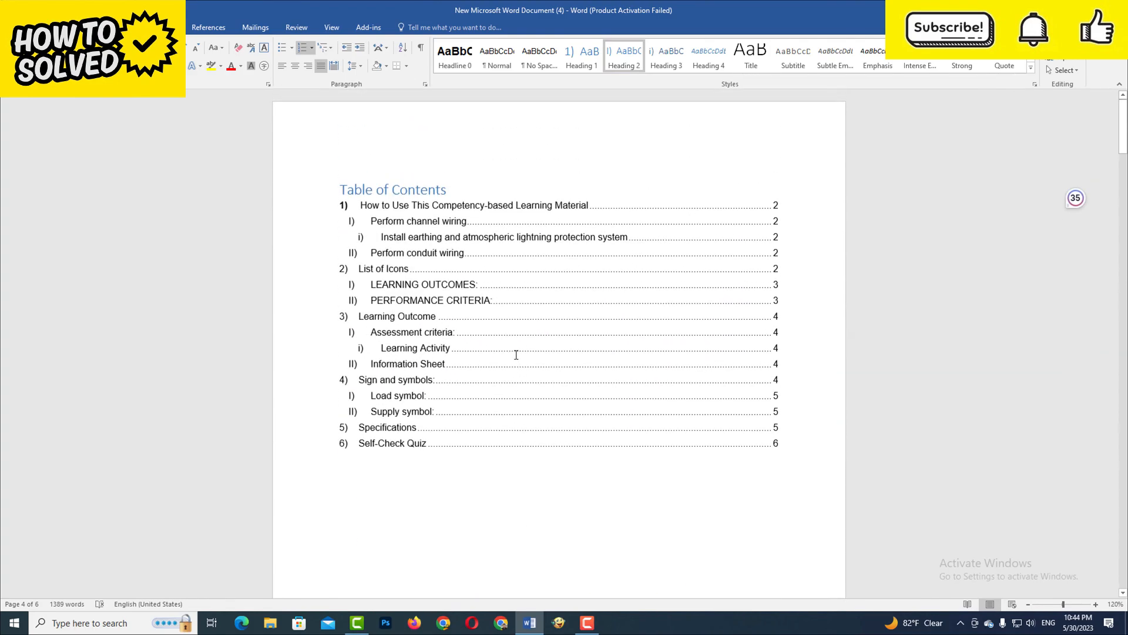
left_click(453, 188)
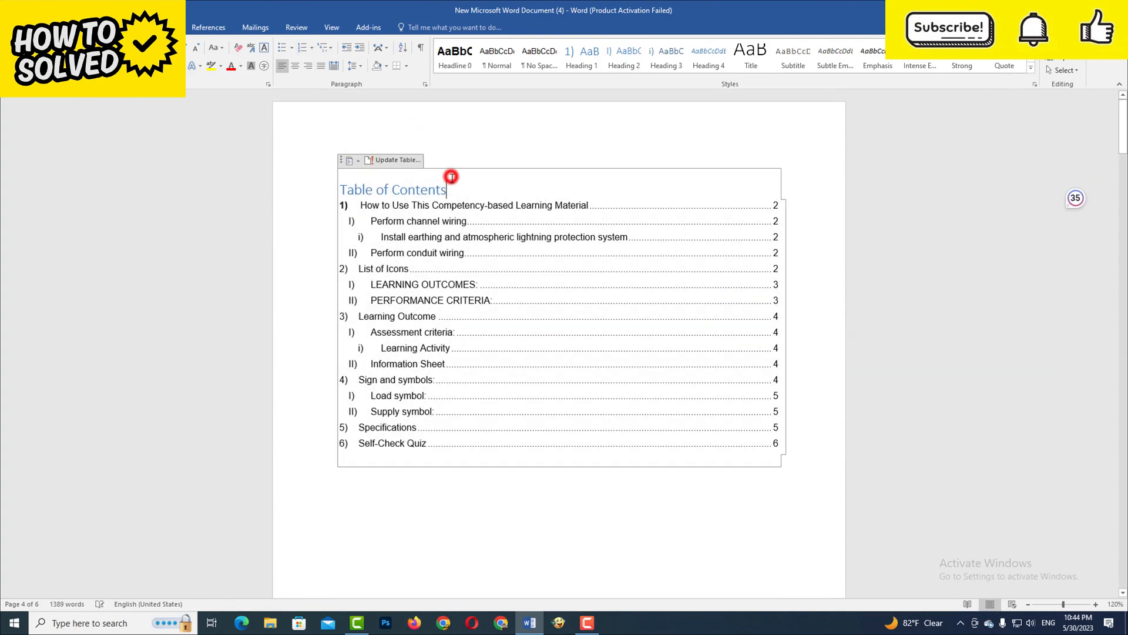
left_click(397, 160)
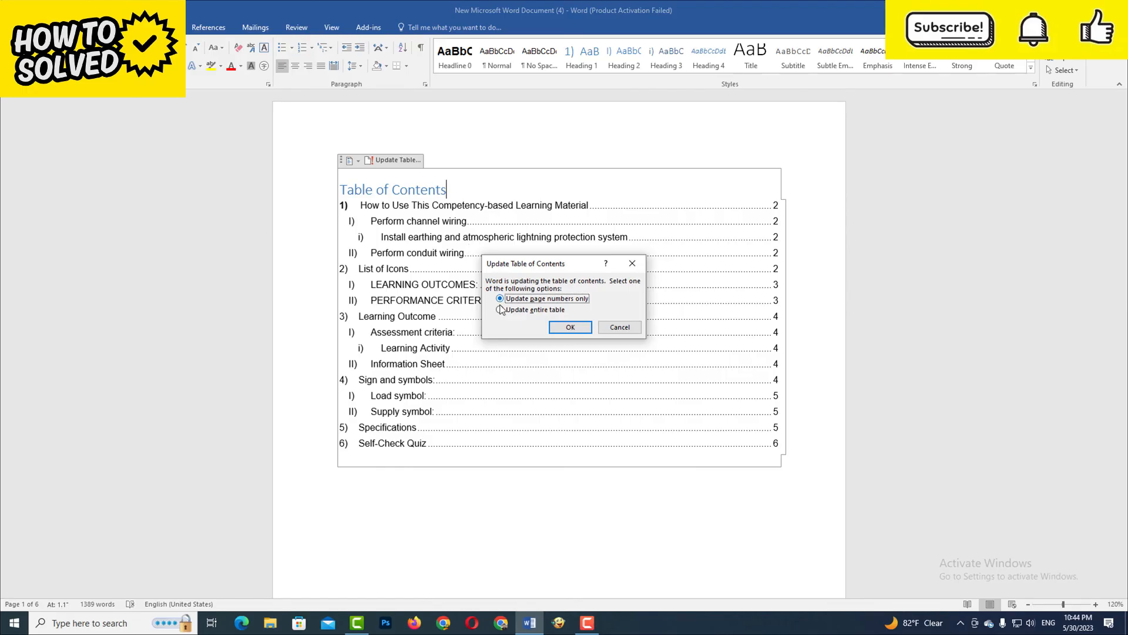
left_click(570, 327)
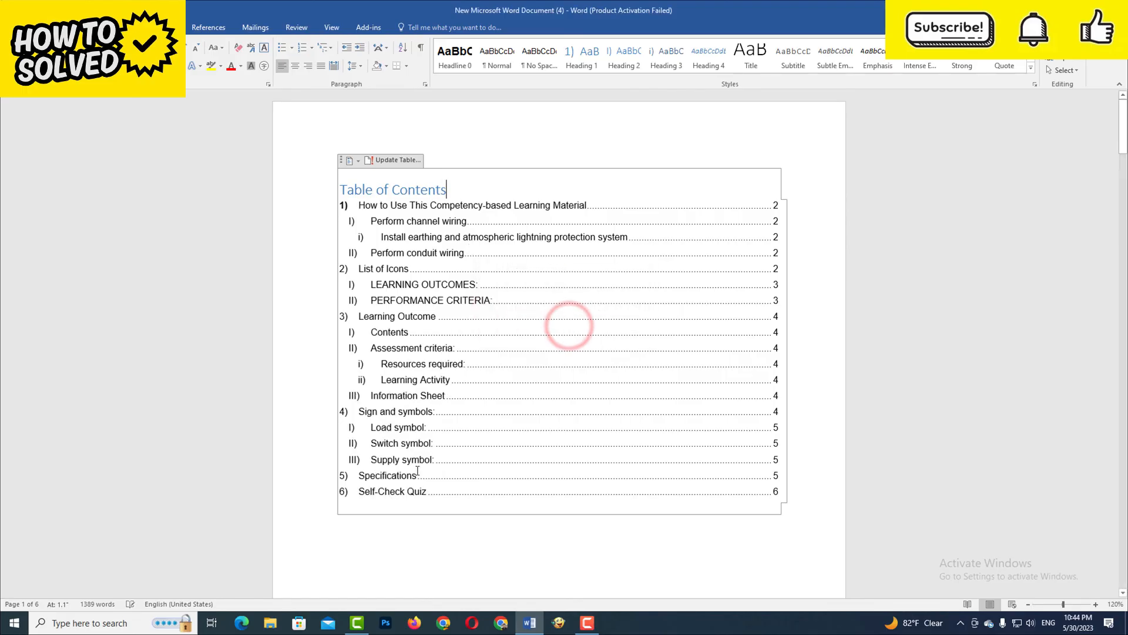
left_click(668, 514)
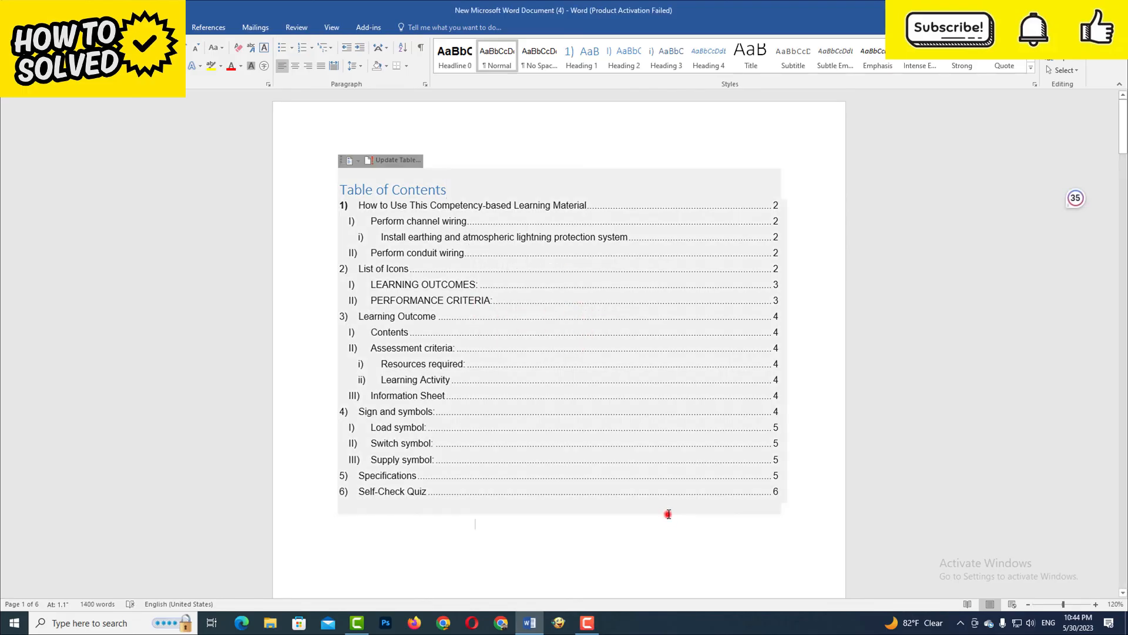